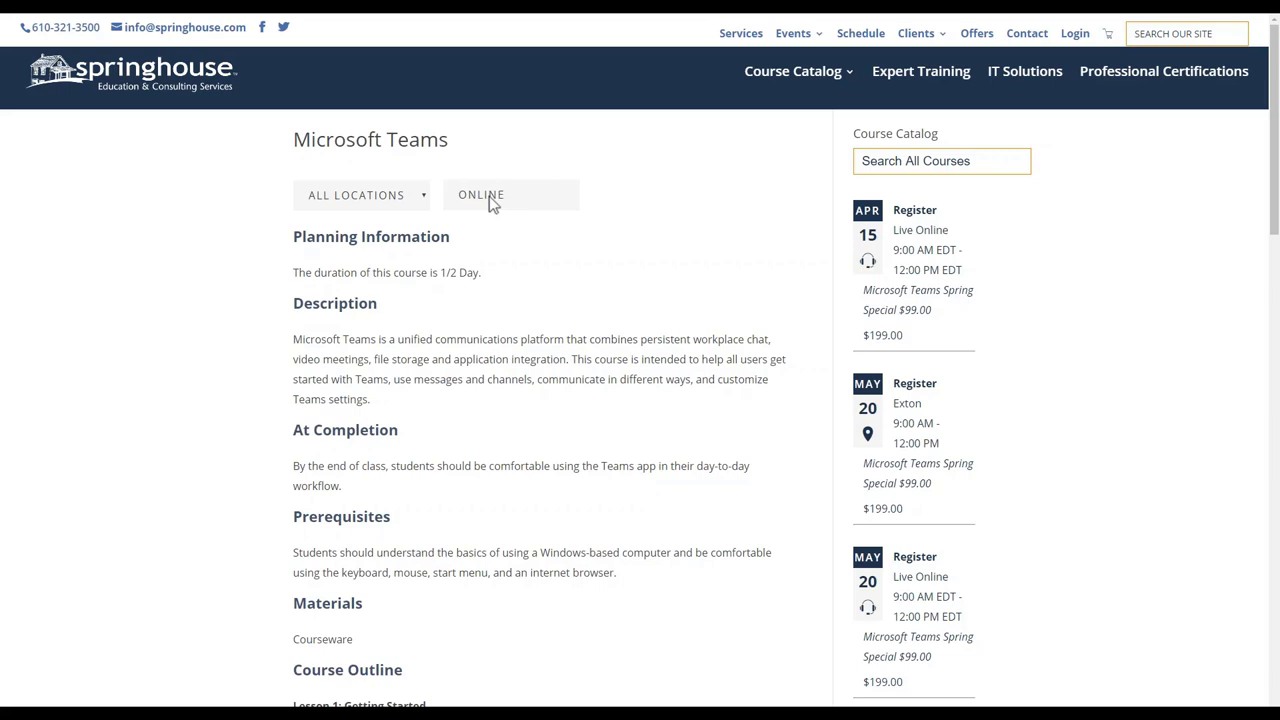
- Filter the Springhouse Teams sessions to ONLINE and open the 15 April session's registration form
click(489, 197)
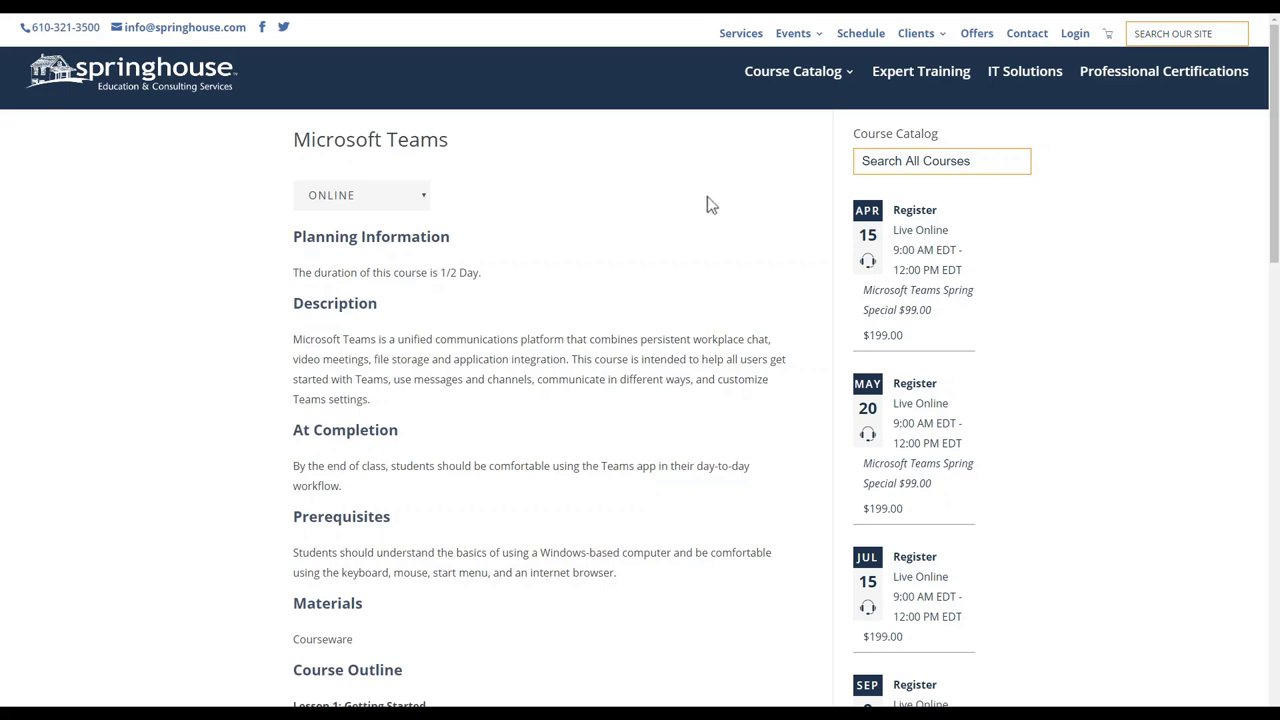
click(915, 210)
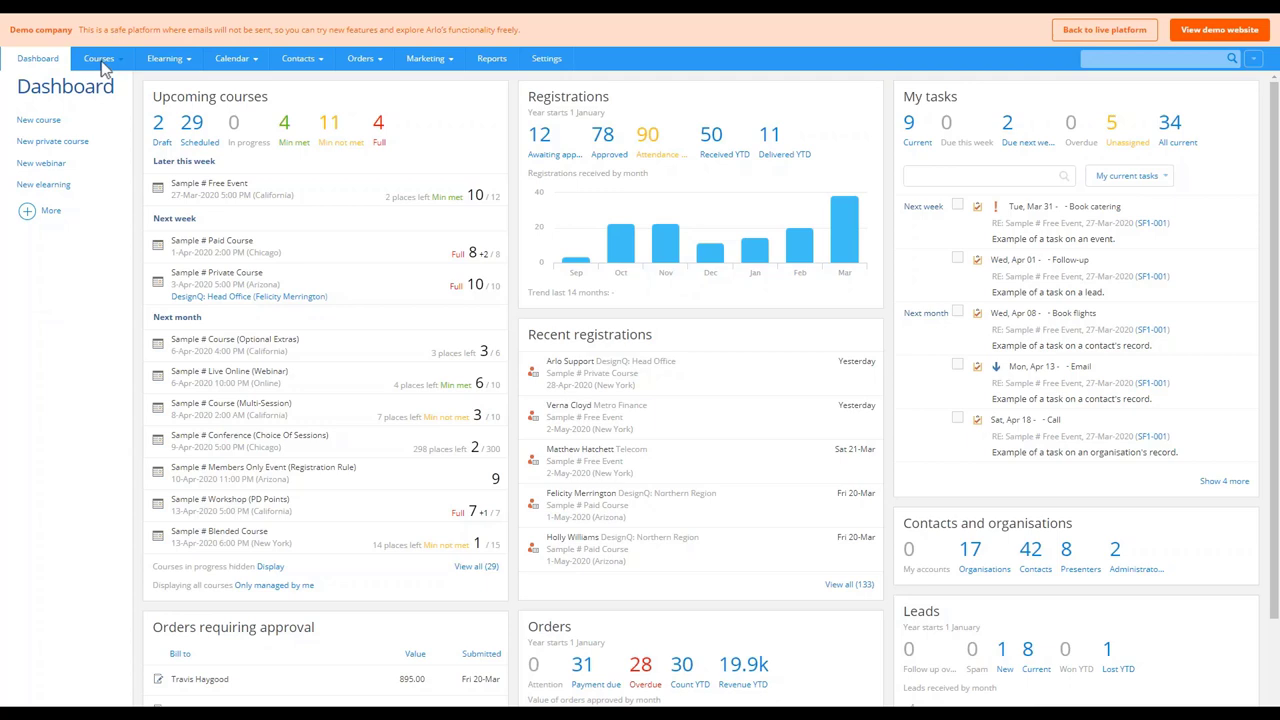
- Show the Webinars list from Arlo's Courses menu
click(101, 64)
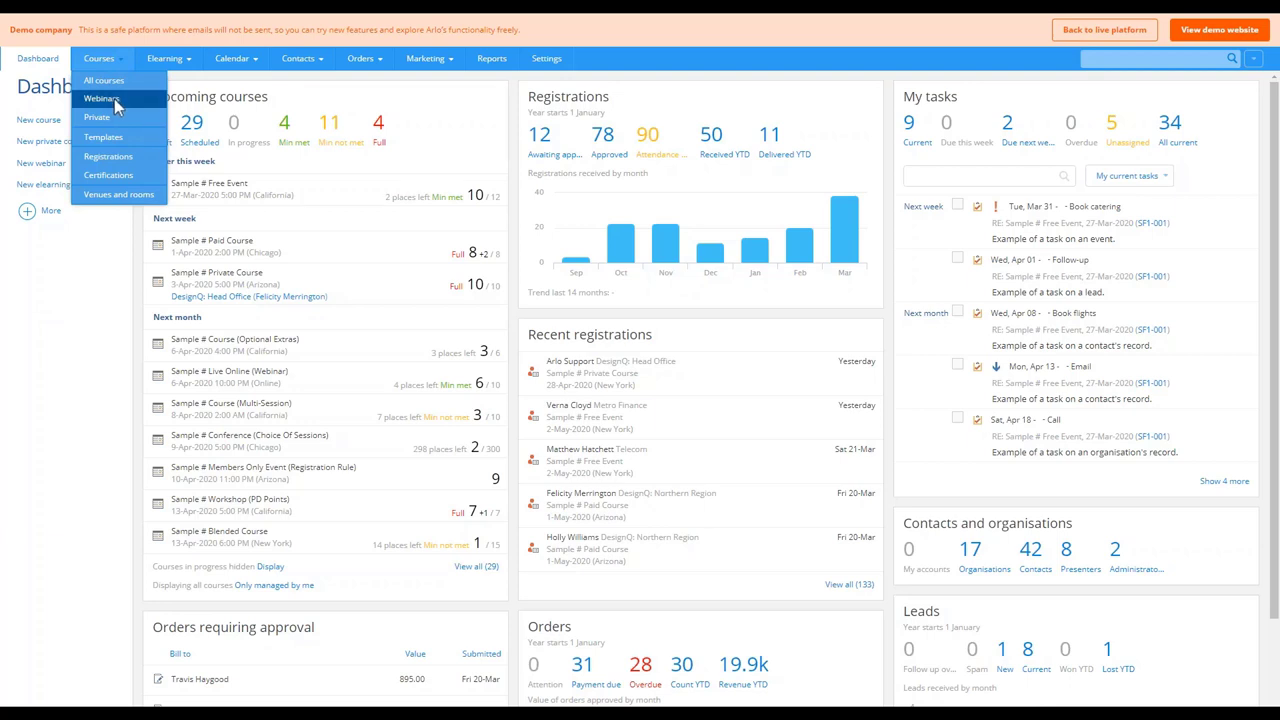
click(112, 100)
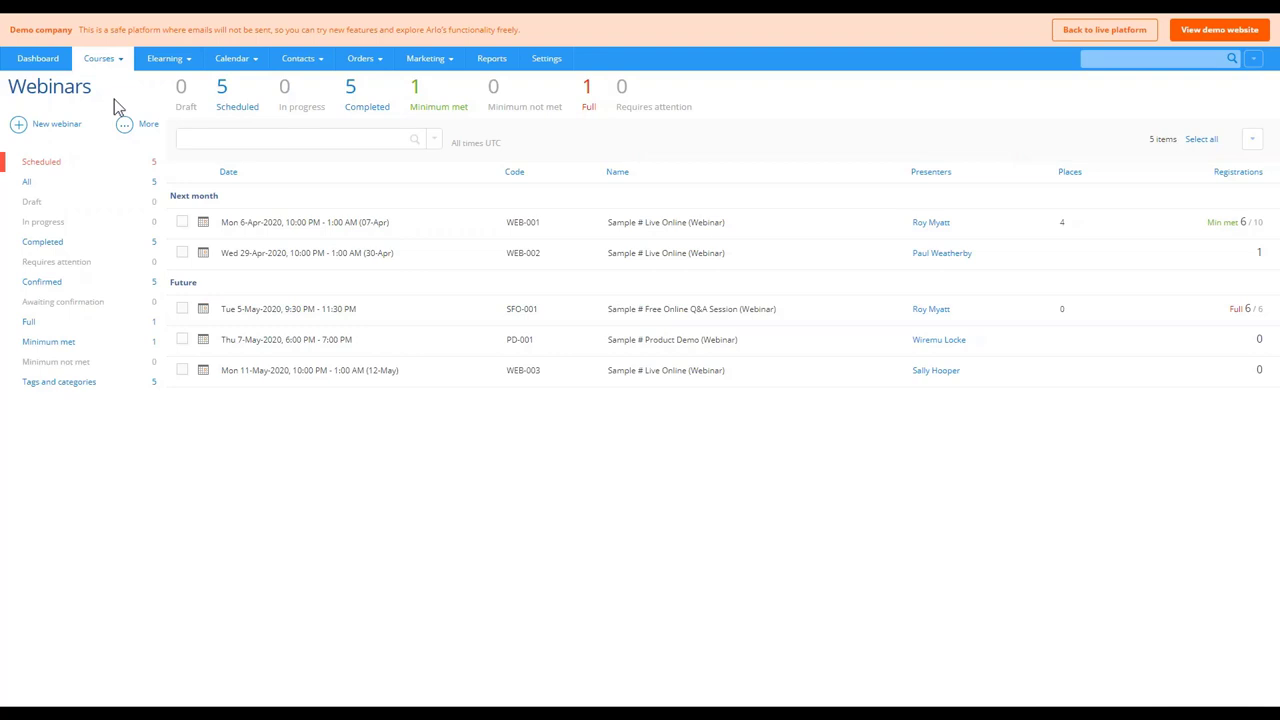
- Start a new webinar from the previously run Agile for Managers (AGIL) template
click(50, 127)
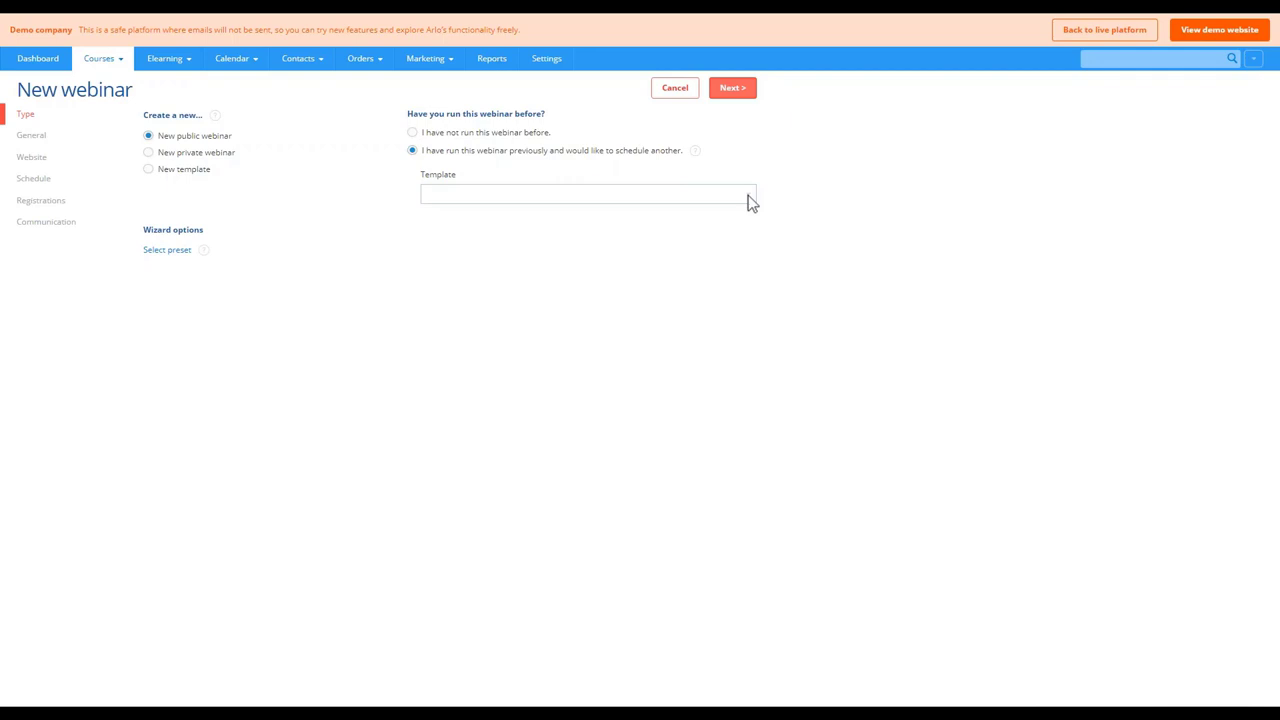
click(751, 202)
text(Agile)
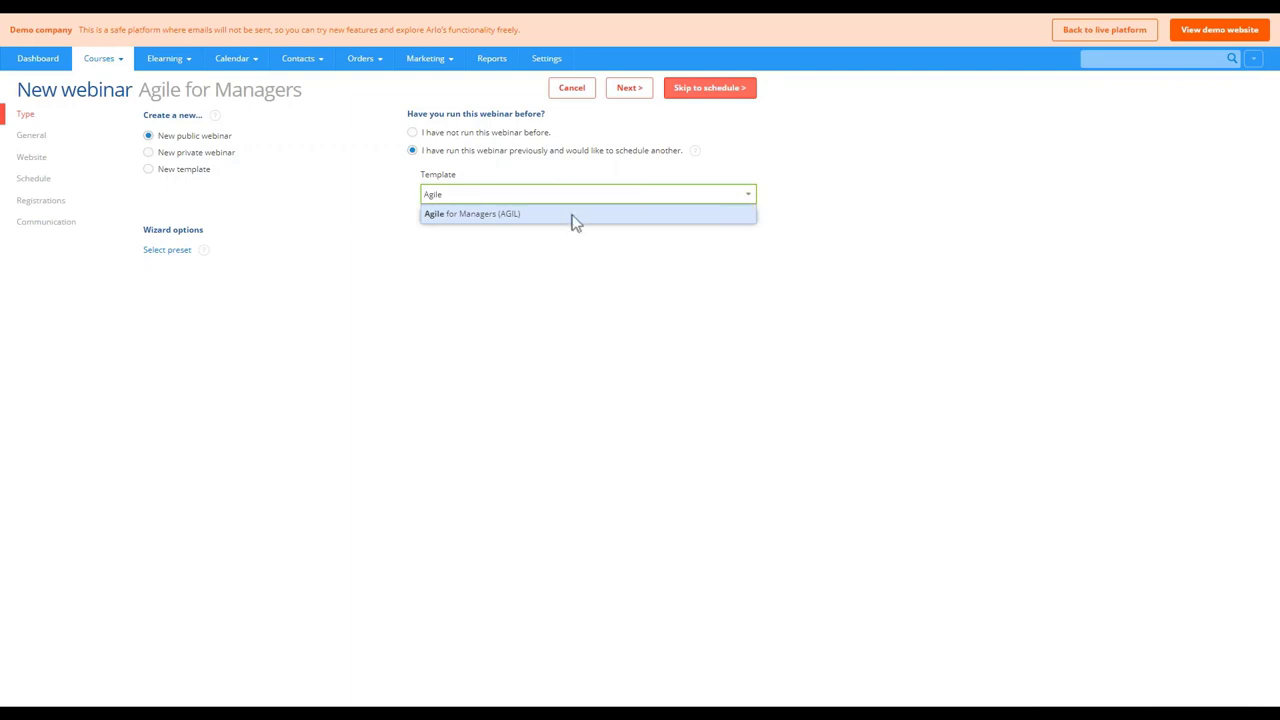
click(491, 222)
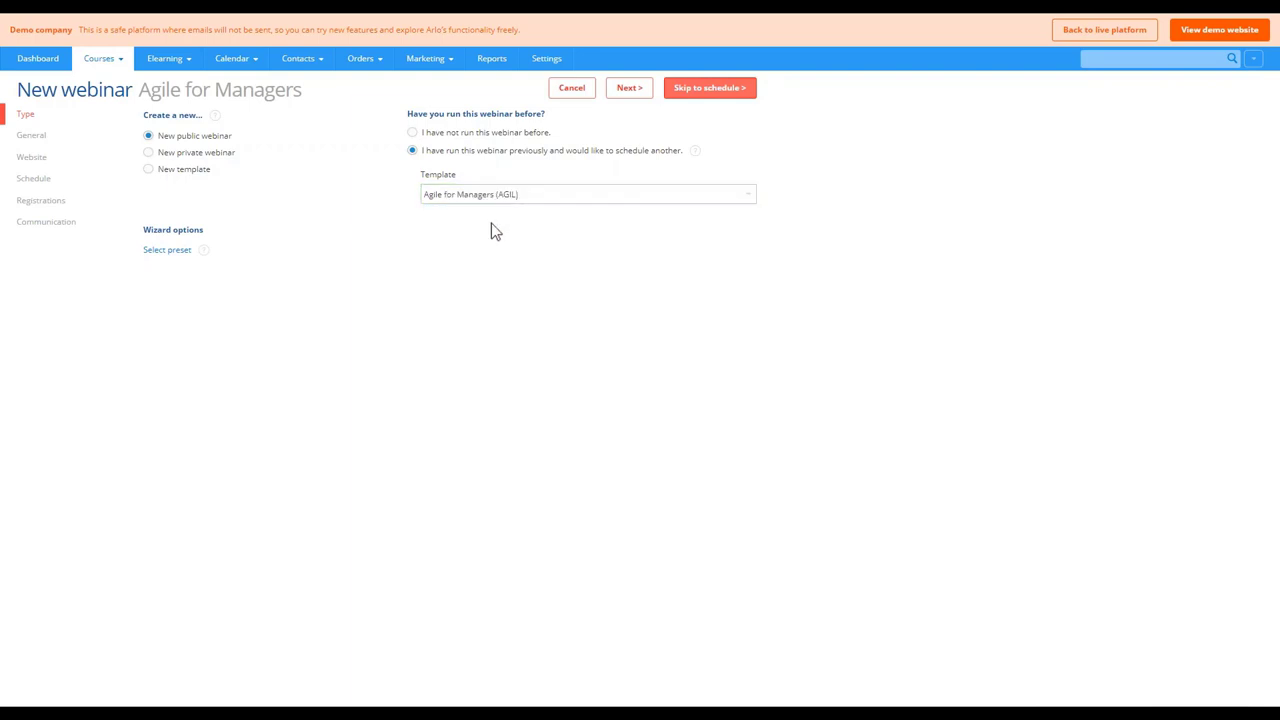
- On the General step, change the price per registrant from 150.00 to 100.00
click(630, 89)
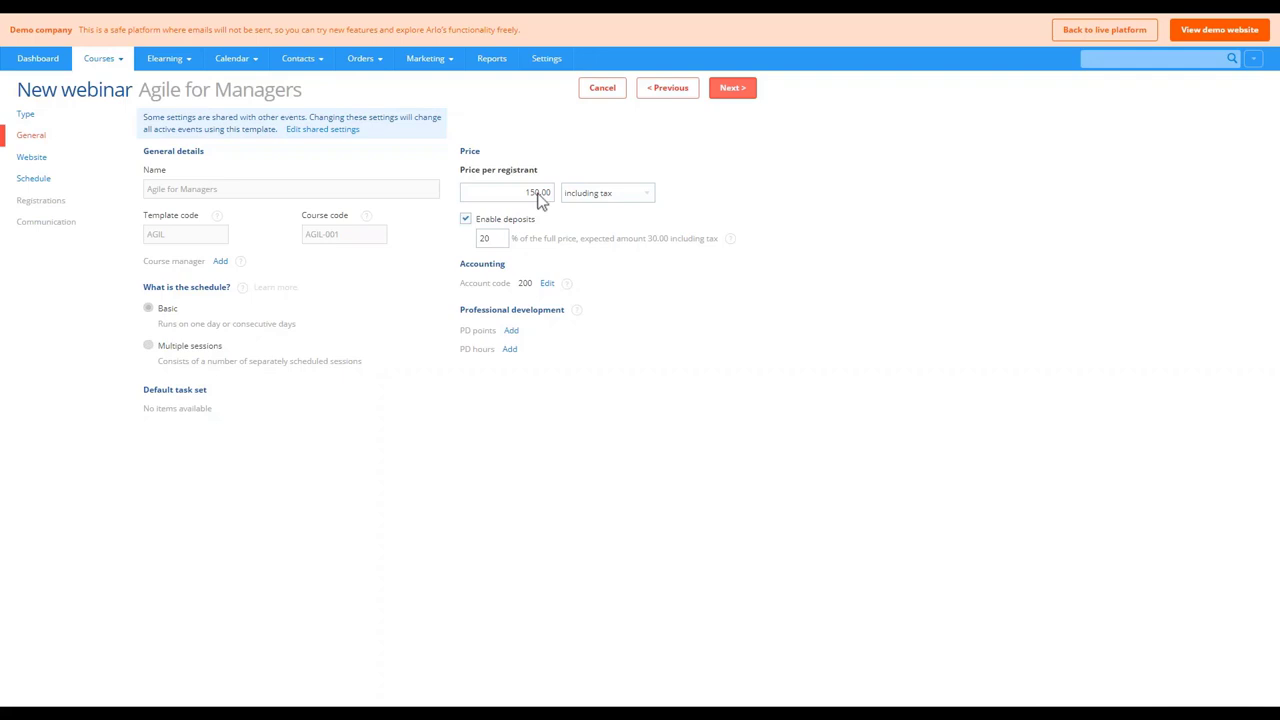
double_click(538, 194)
text(100)
key(Tab)
- Advance through the General and Website steps to the Schedule step
click(732, 89)
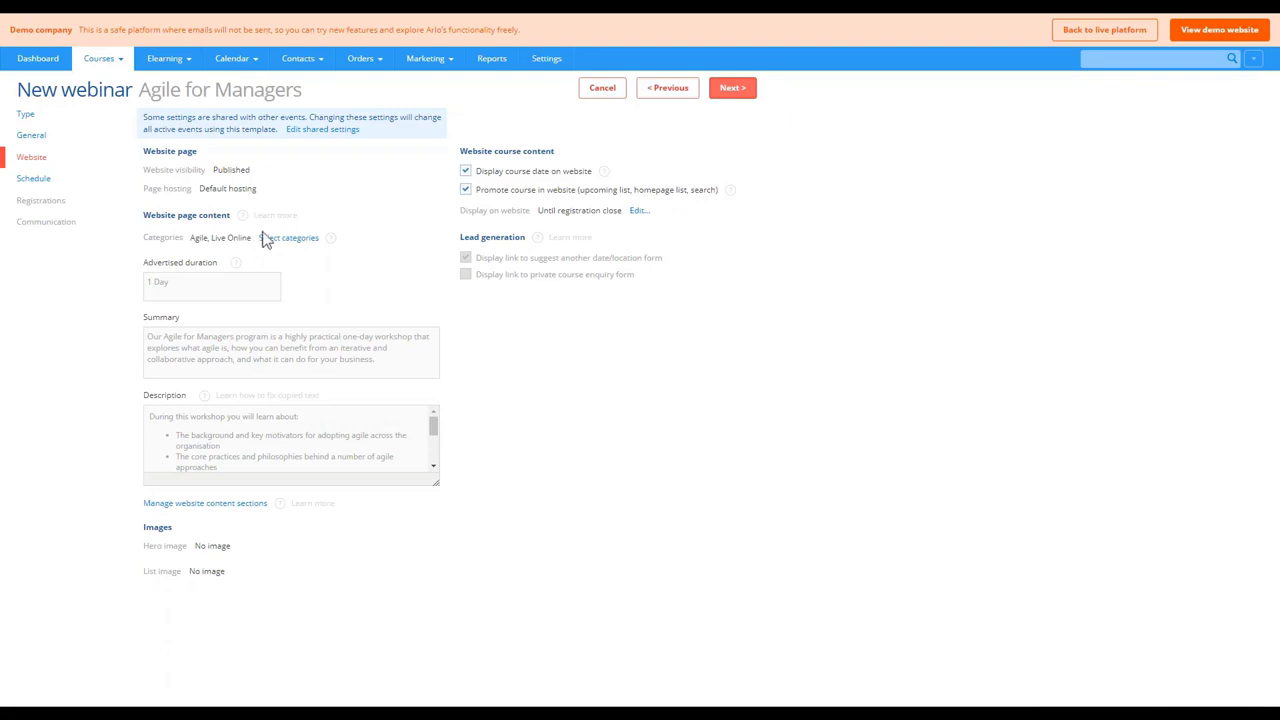
click(731, 89)
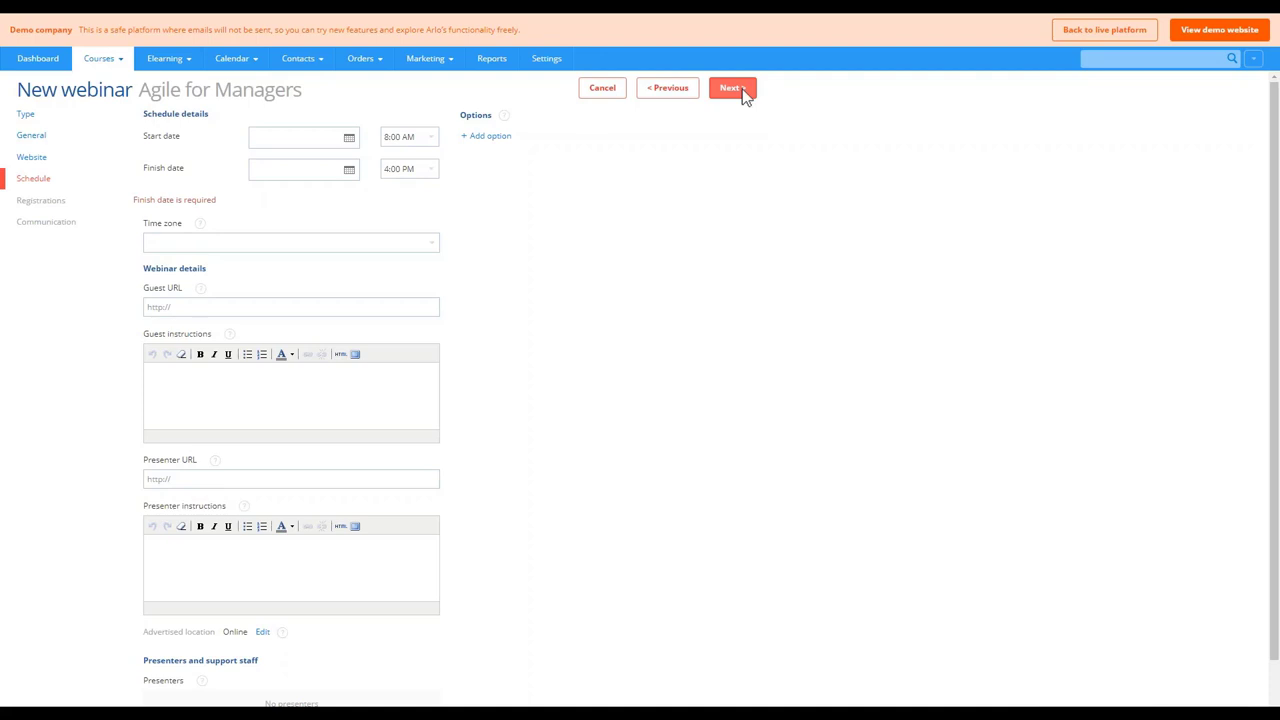
click(349, 139)
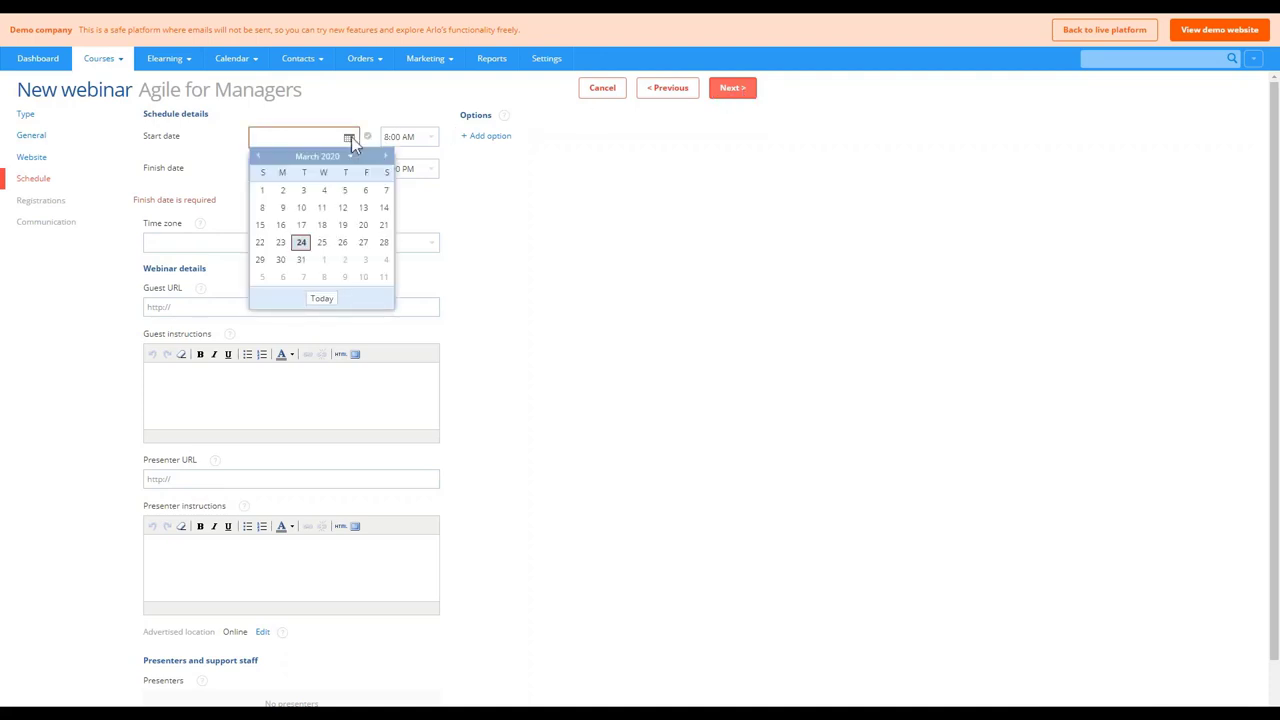
click(281, 260)
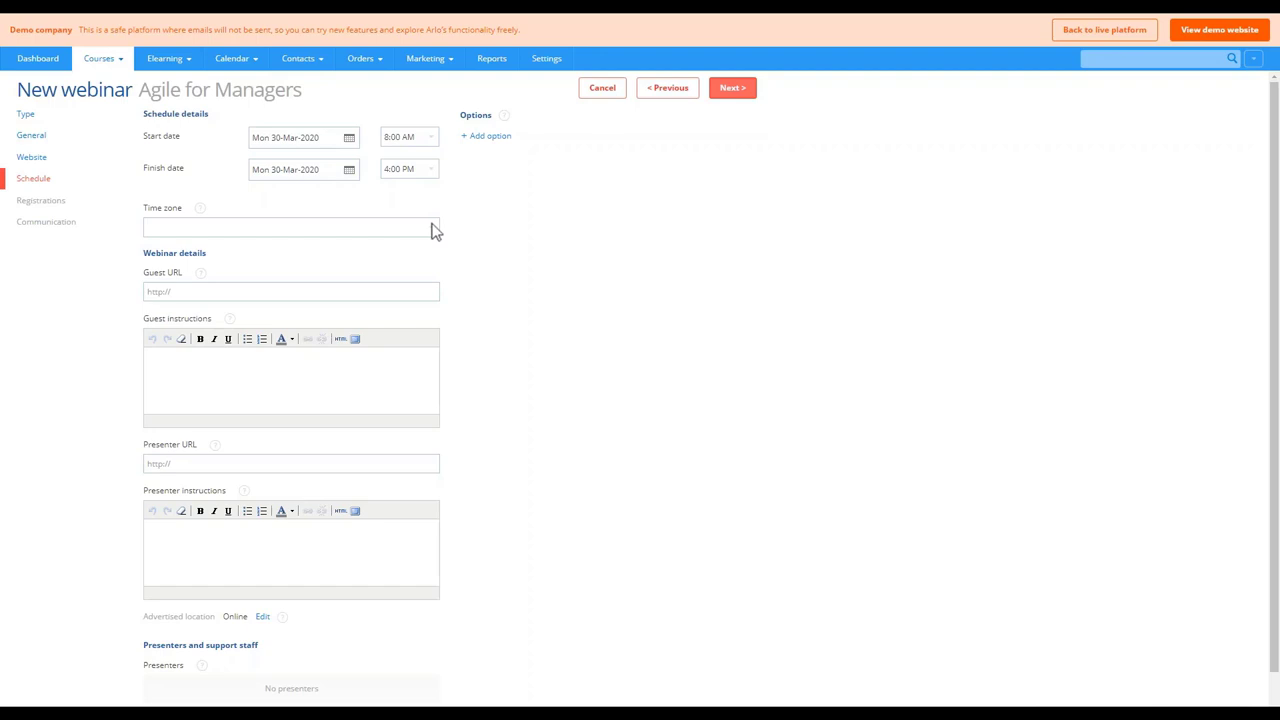
- Choose the (GMT) Dublin, Edinburgh, Lisbon, London time zone for the schedule
click(434, 231)
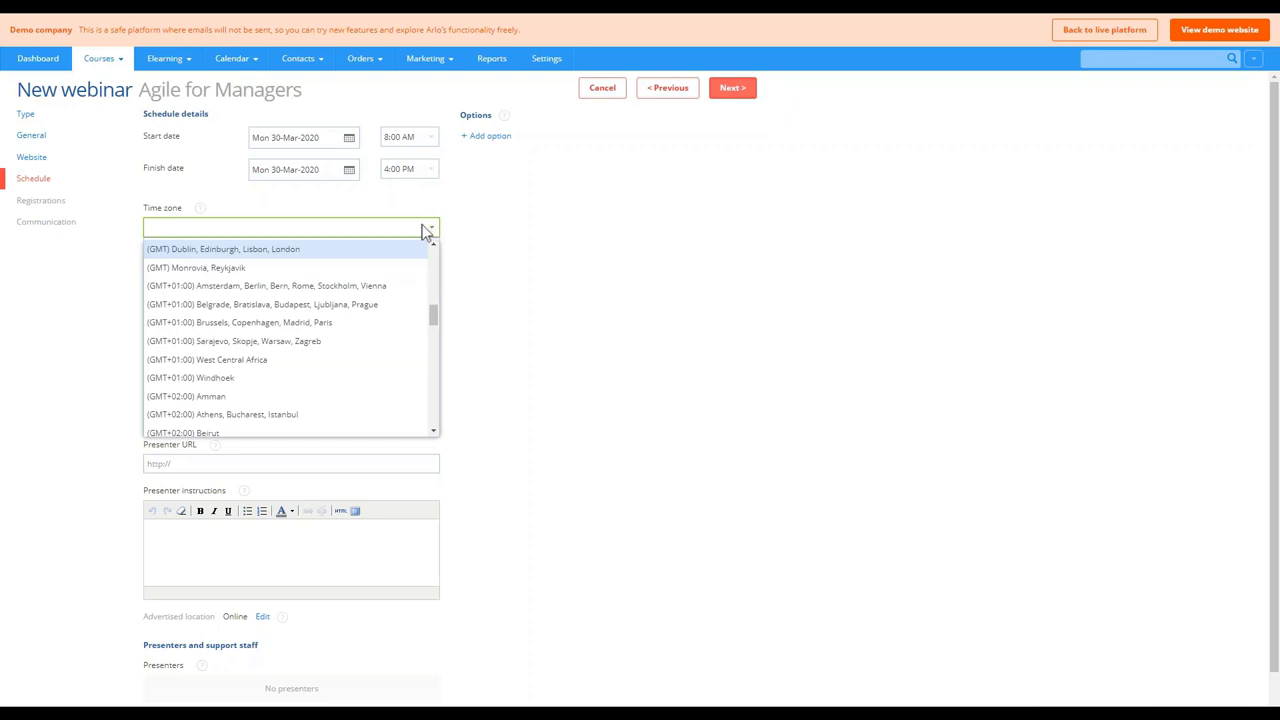
click(194, 248)
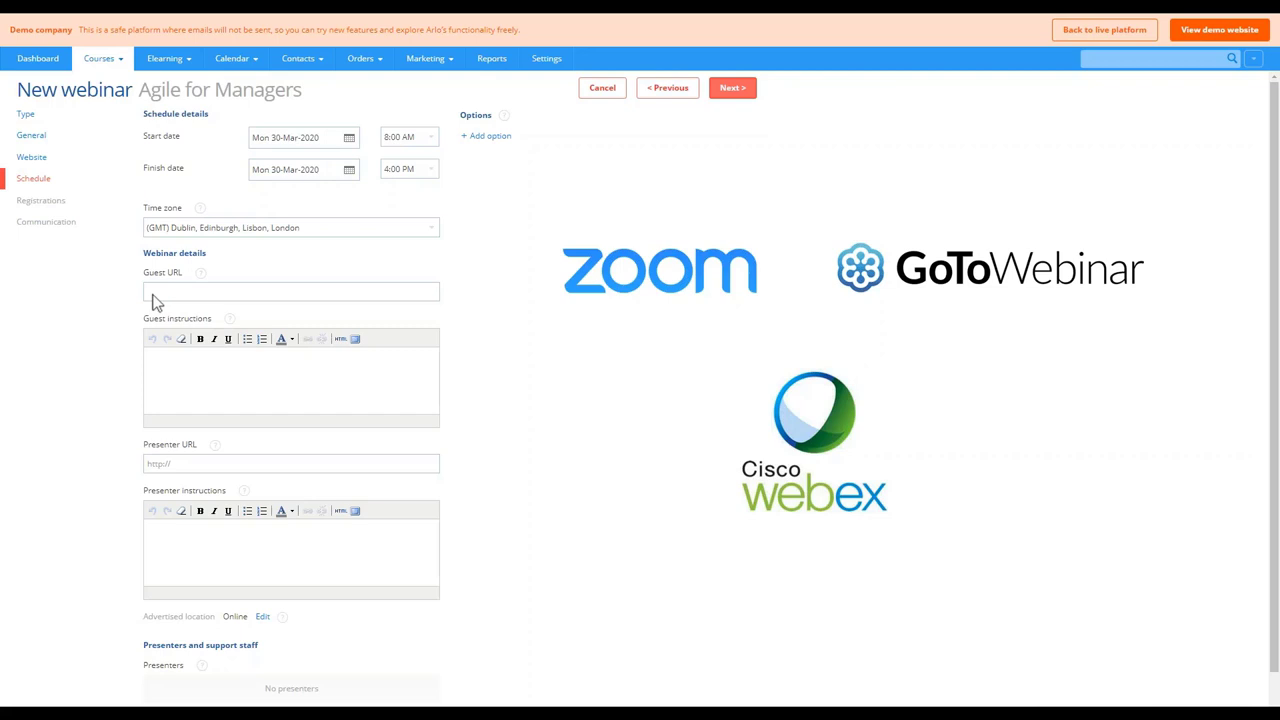
- Add the Zoom meeting link as the webinar URL and continue to Registrations
text(https://zoom.us/j/666106641)
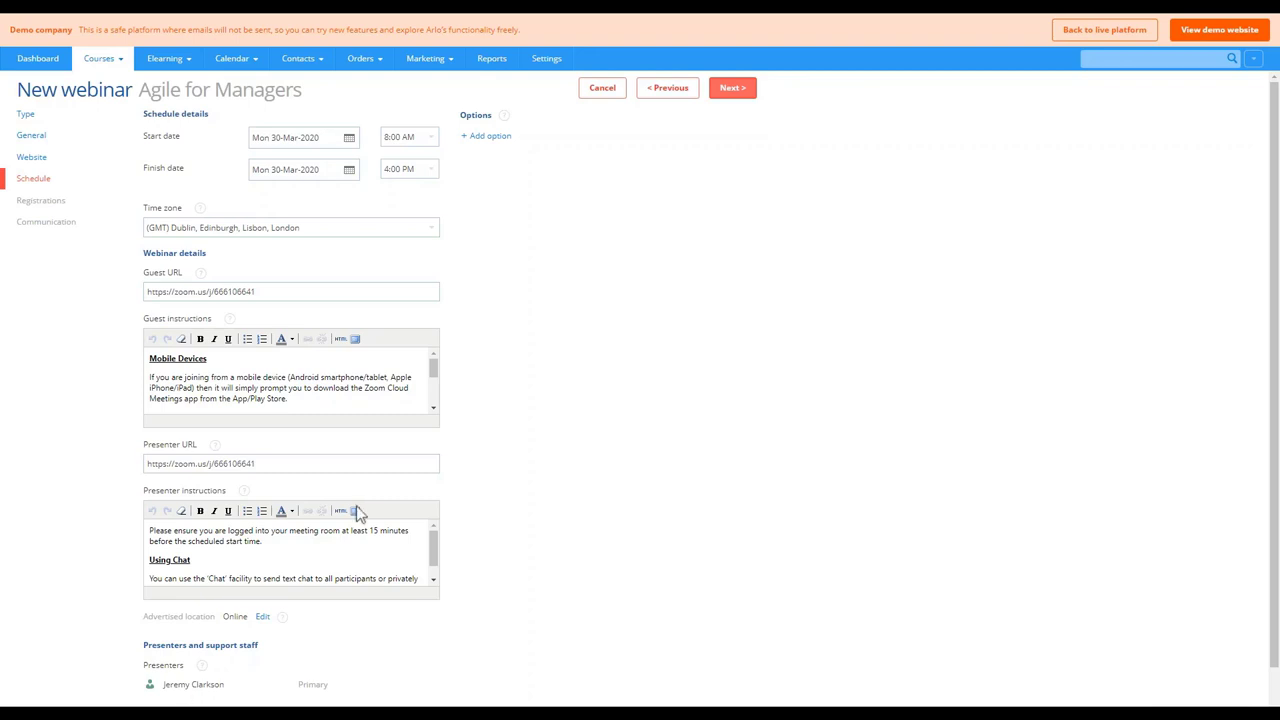
click(733, 90)
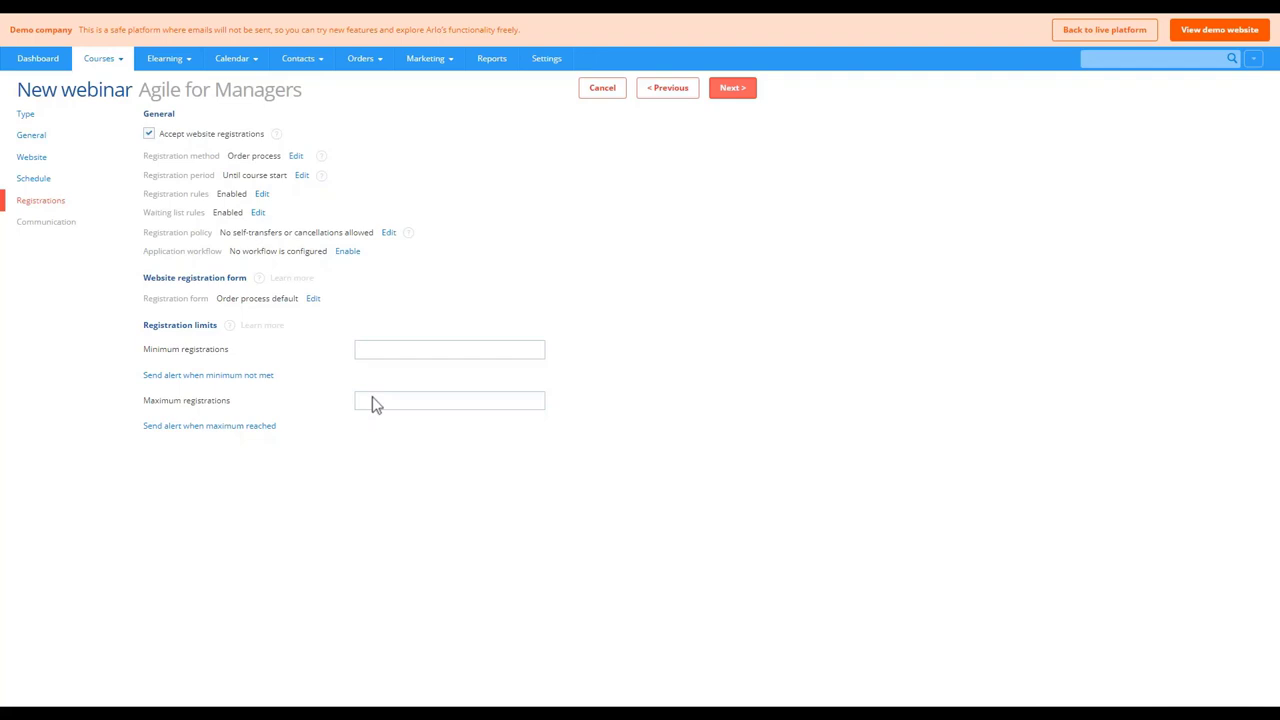
- Cap the webinar at a maximum of 24 registrations
click(372, 400)
text(24)
- Give the registration confirmation email pre-reading instructions and the Pre-Reading.PDF attachment
click(733, 90)
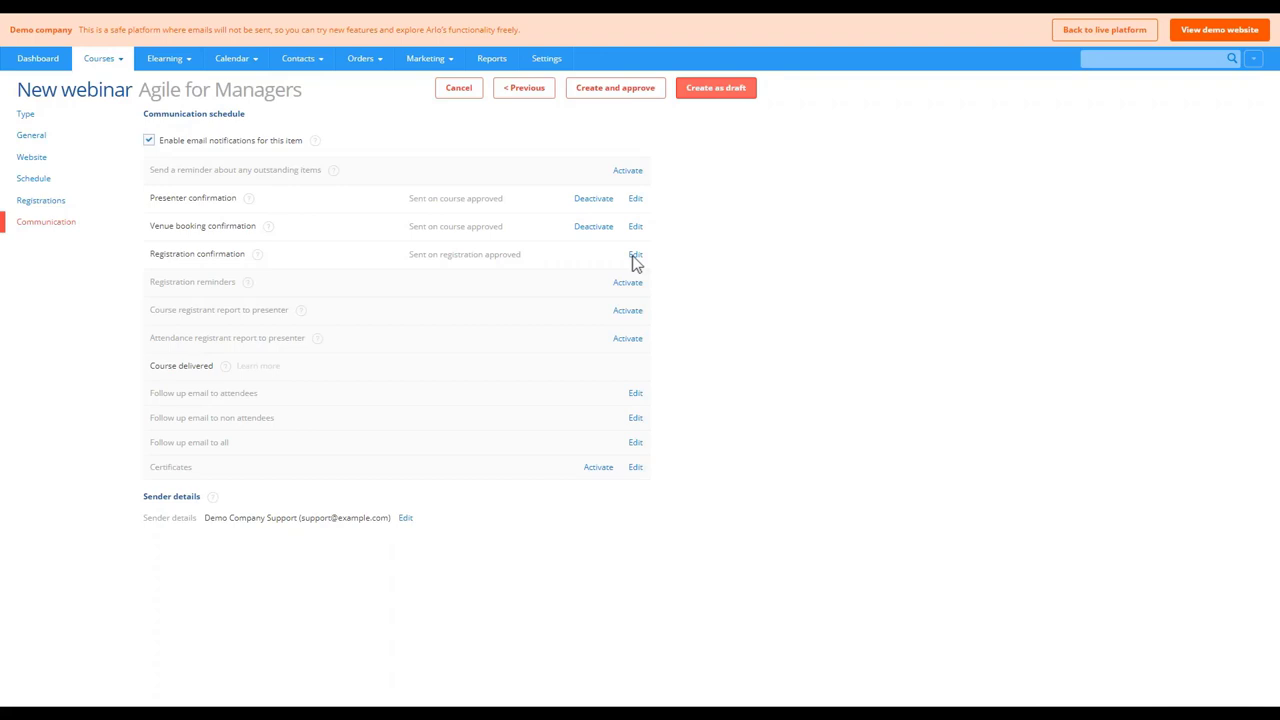
click(634, 256)
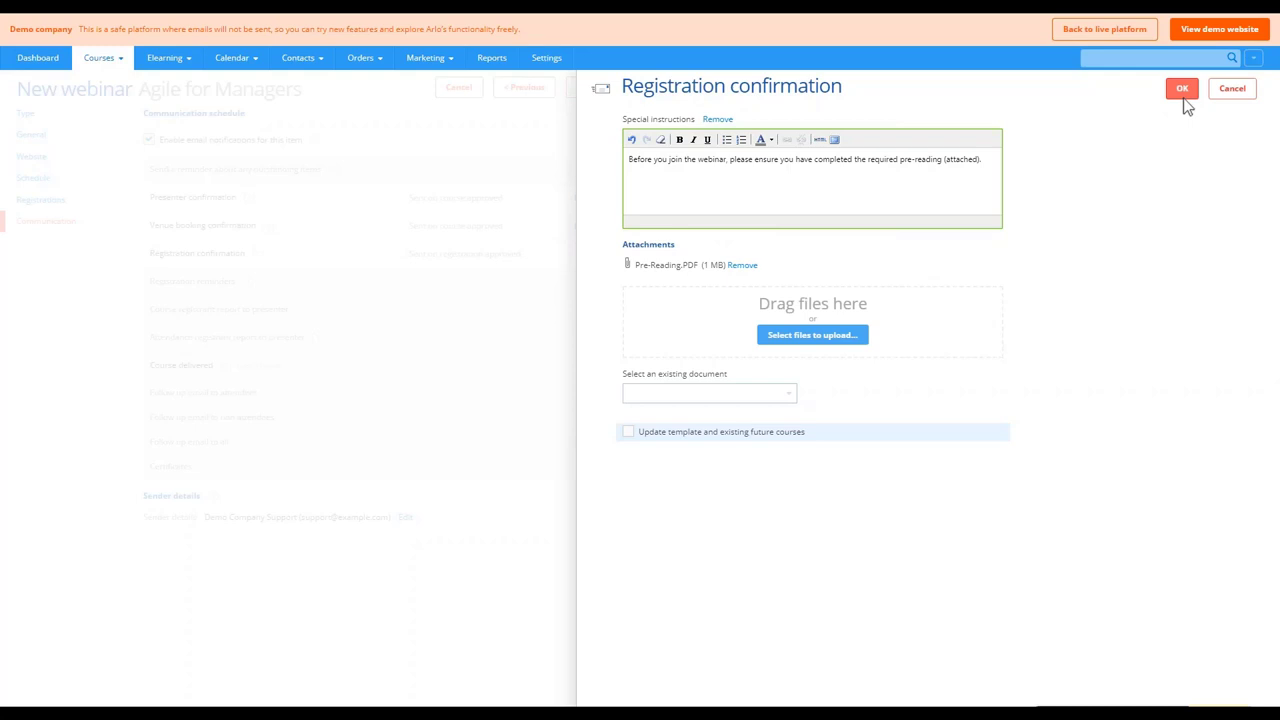
click(1183, 96)
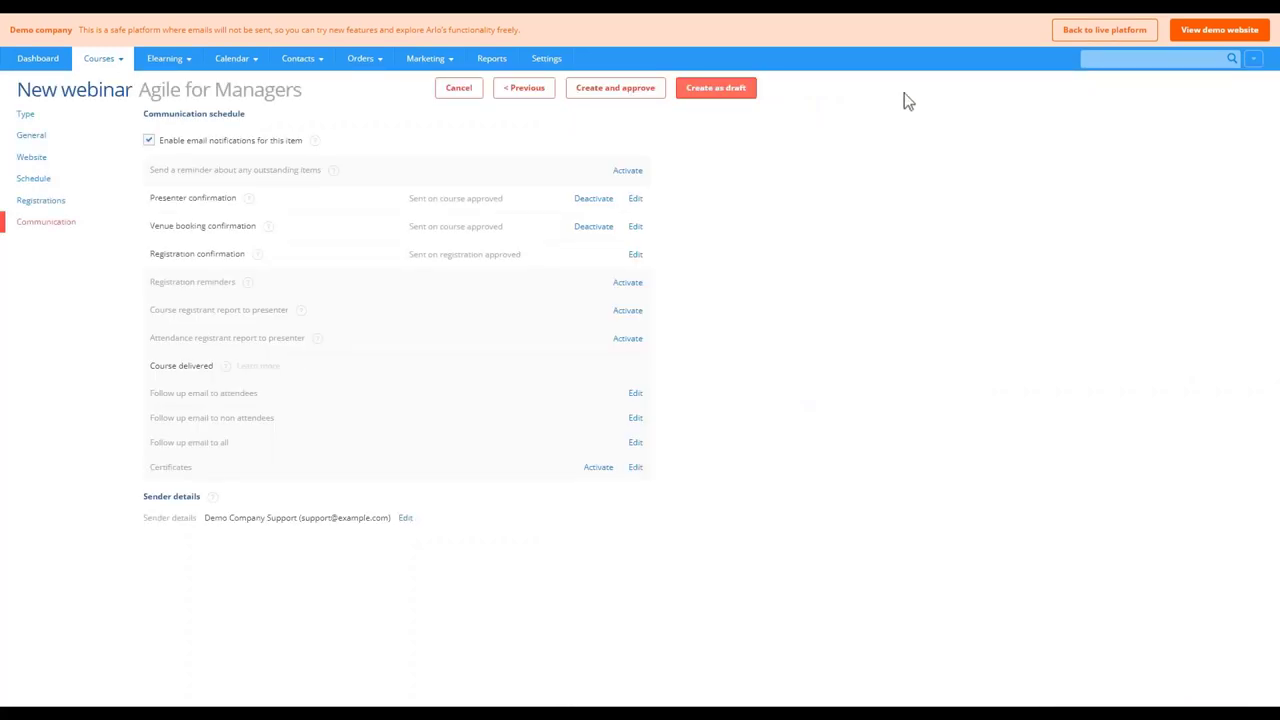
- Create and approve the Agile for Managers webinar
click(616, 88)
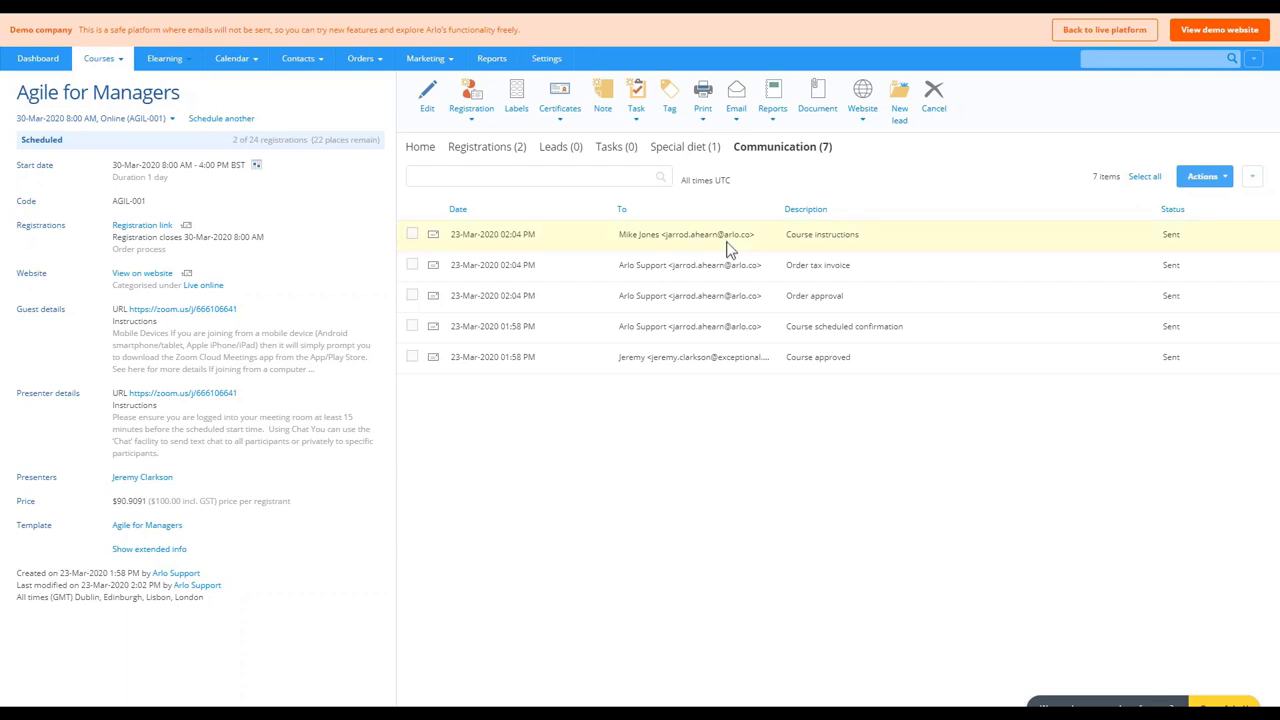
- Preview the registrant's Course instructions email and follow its zoom.us web link to Zoom's launch page
click(729, 250)
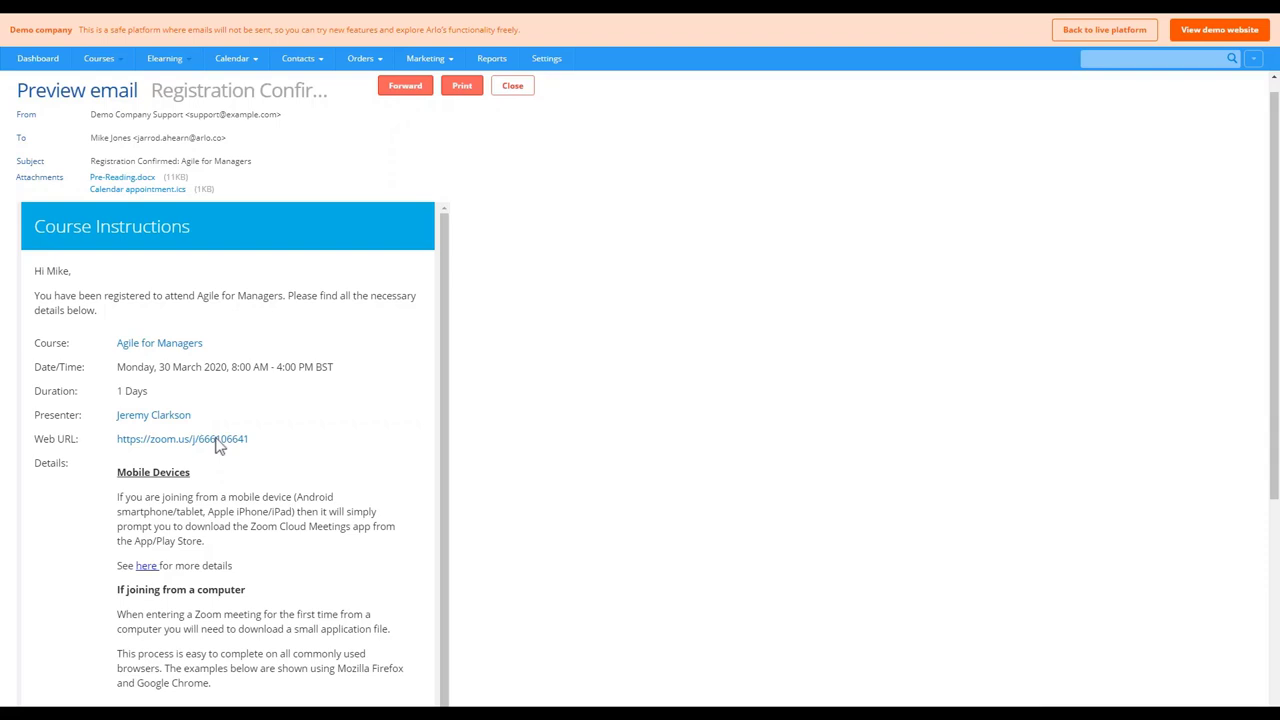
click(218, 440)
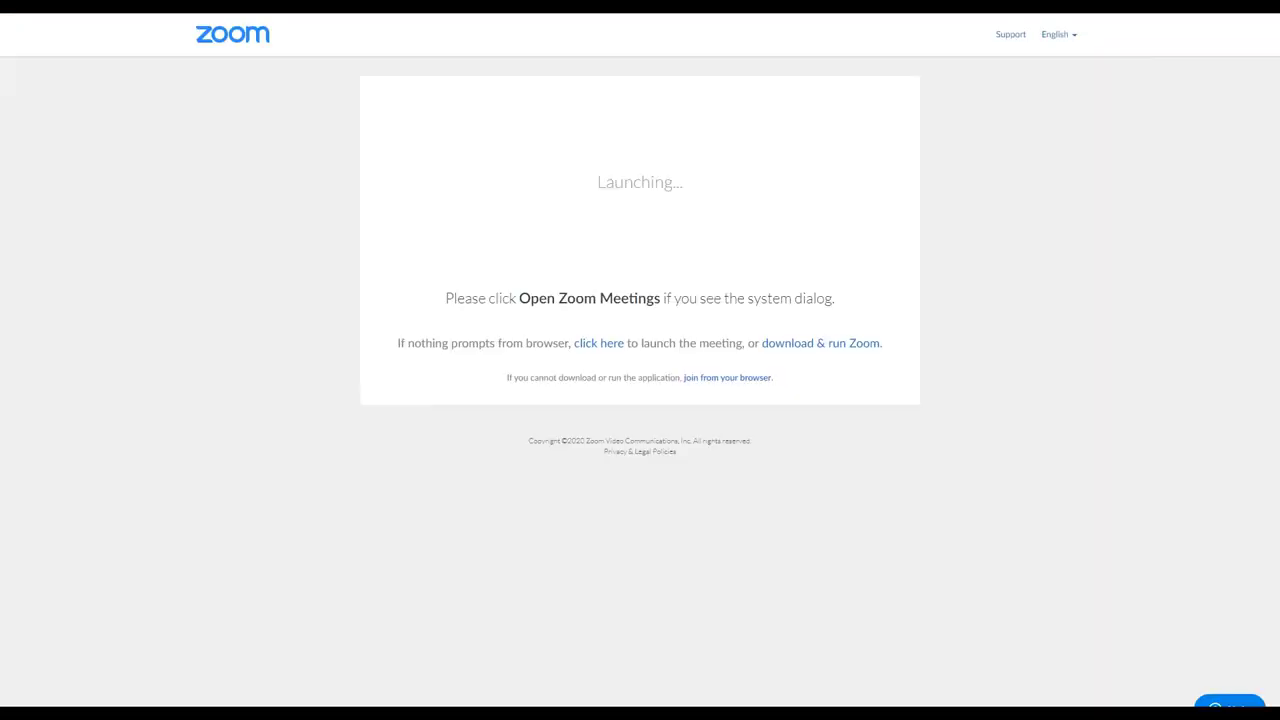
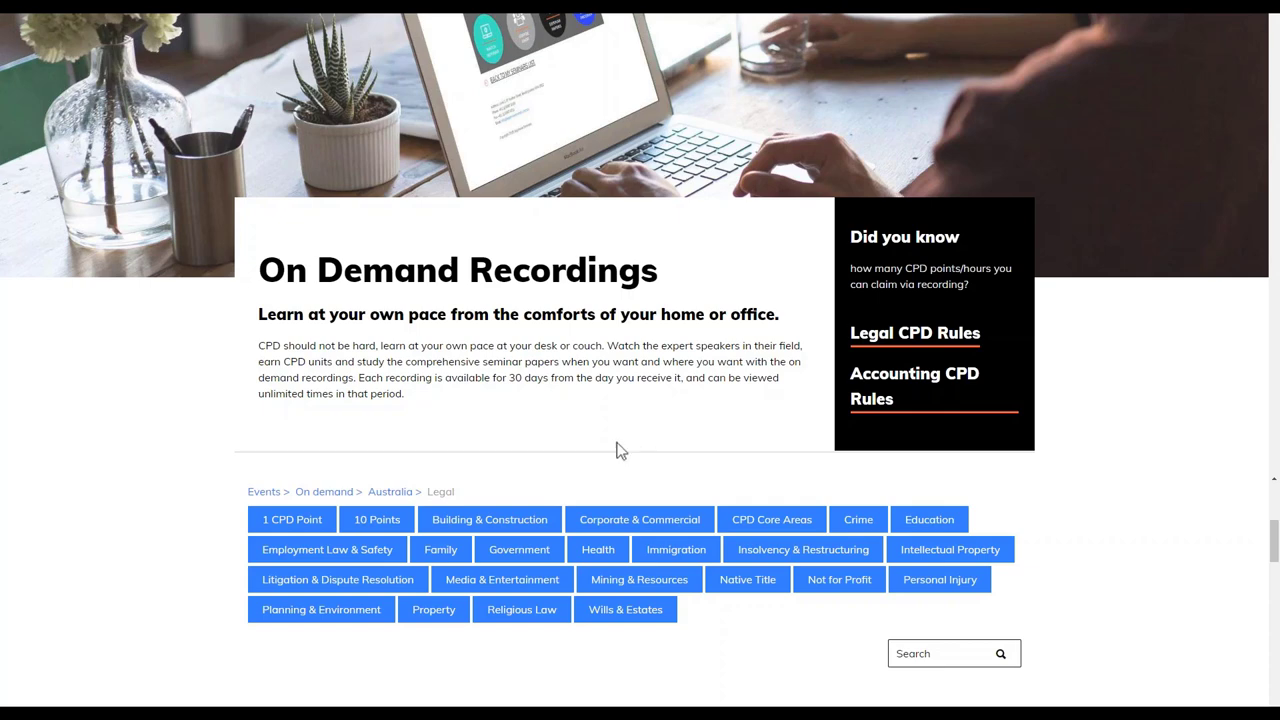
- Filter Legalwise to 10 Points recordings and register for the Government Practice full-day recording
click(377, 530)
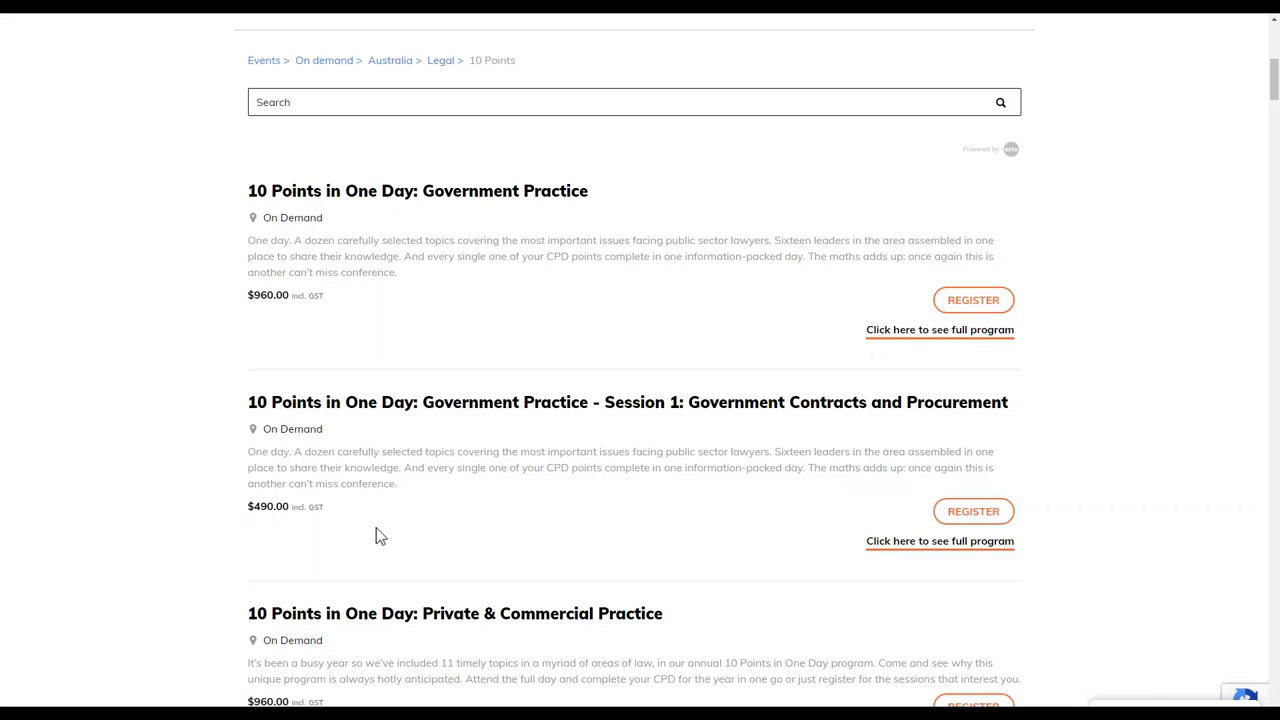
click(465, 198)
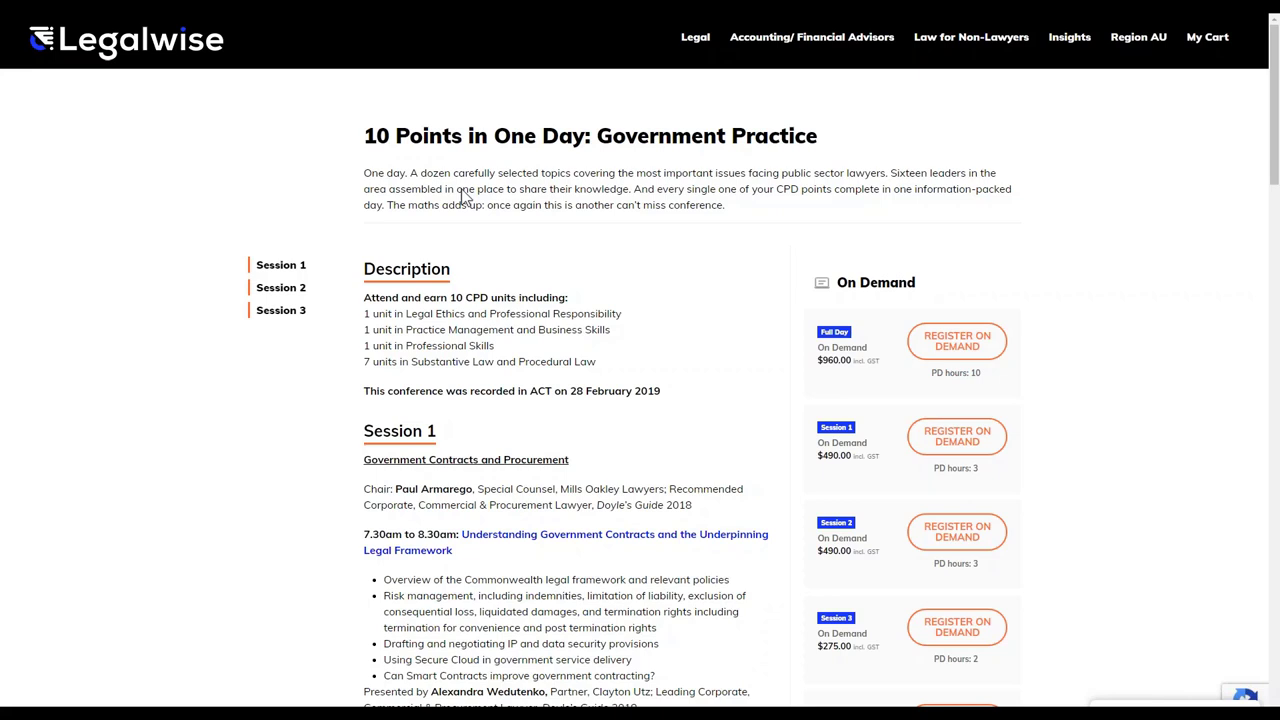
click(957, 341)
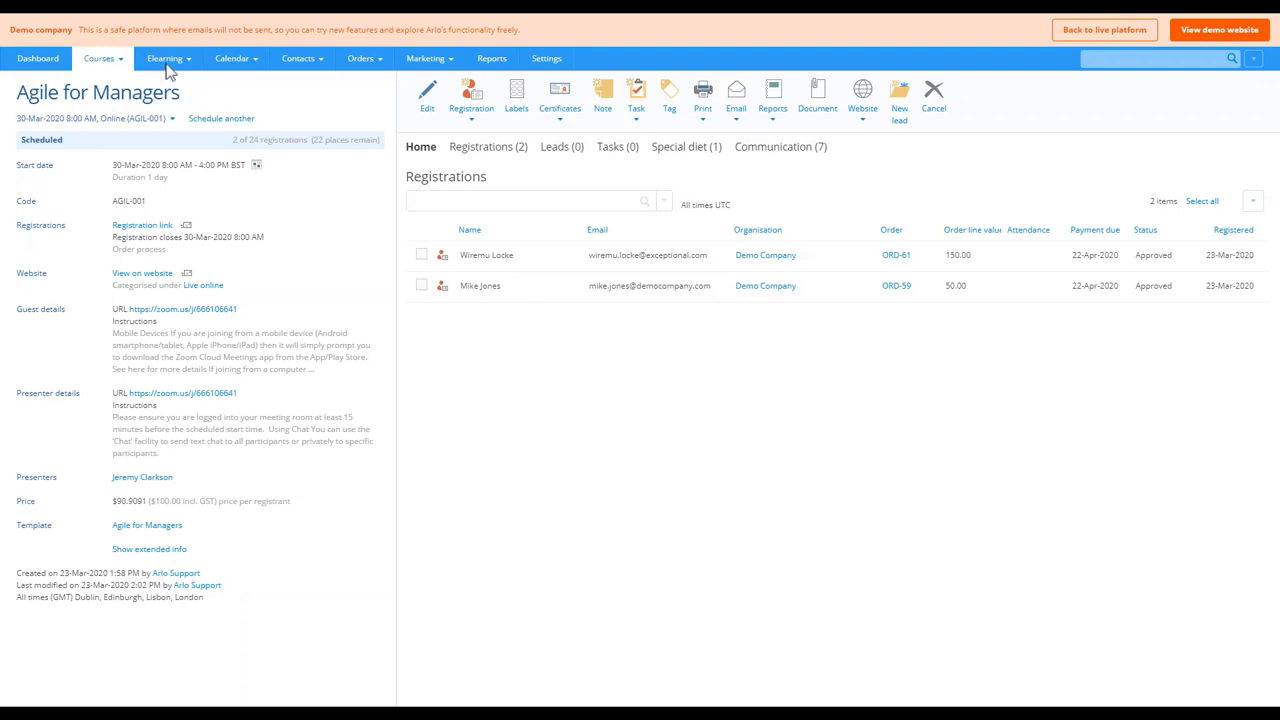
- Go to the Elearning modules list from Arlo's Elearning menu
click(168, 66)
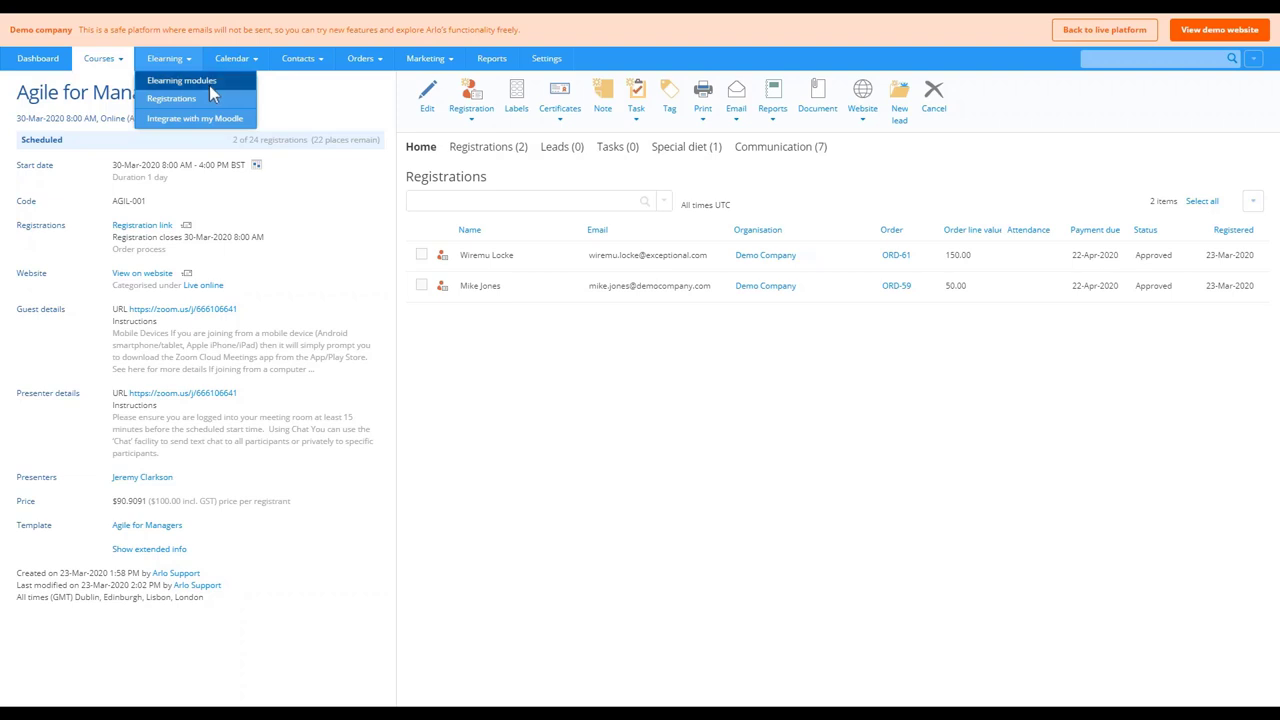
click(209, 86)
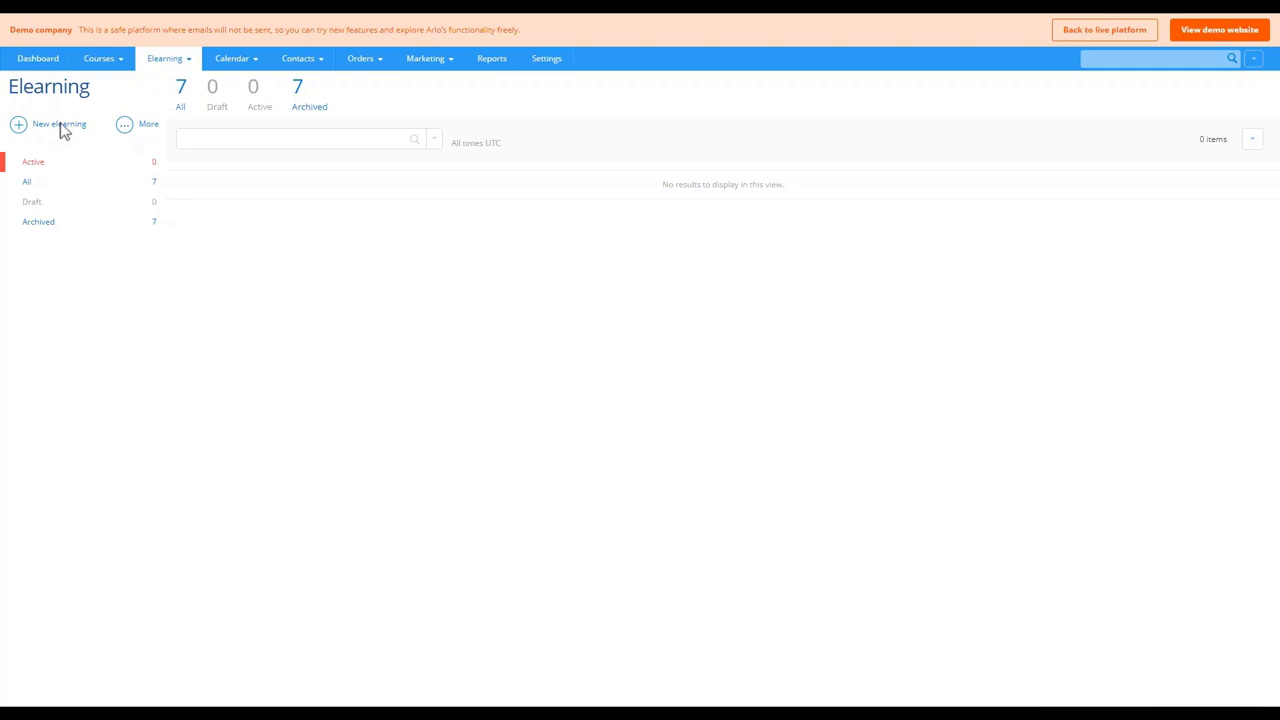
- Create a new elearning from the Agile for Managers (AGIL1) template and continue to General
click(60, 125)
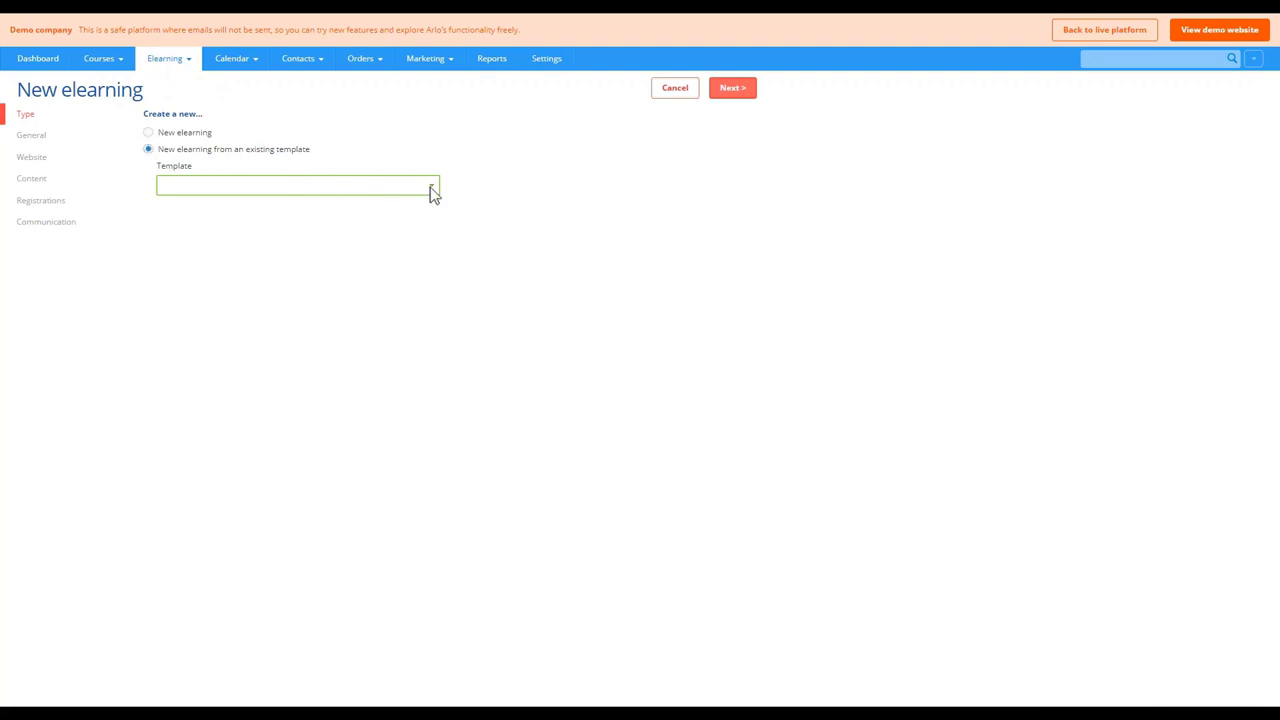
text(AGIL)
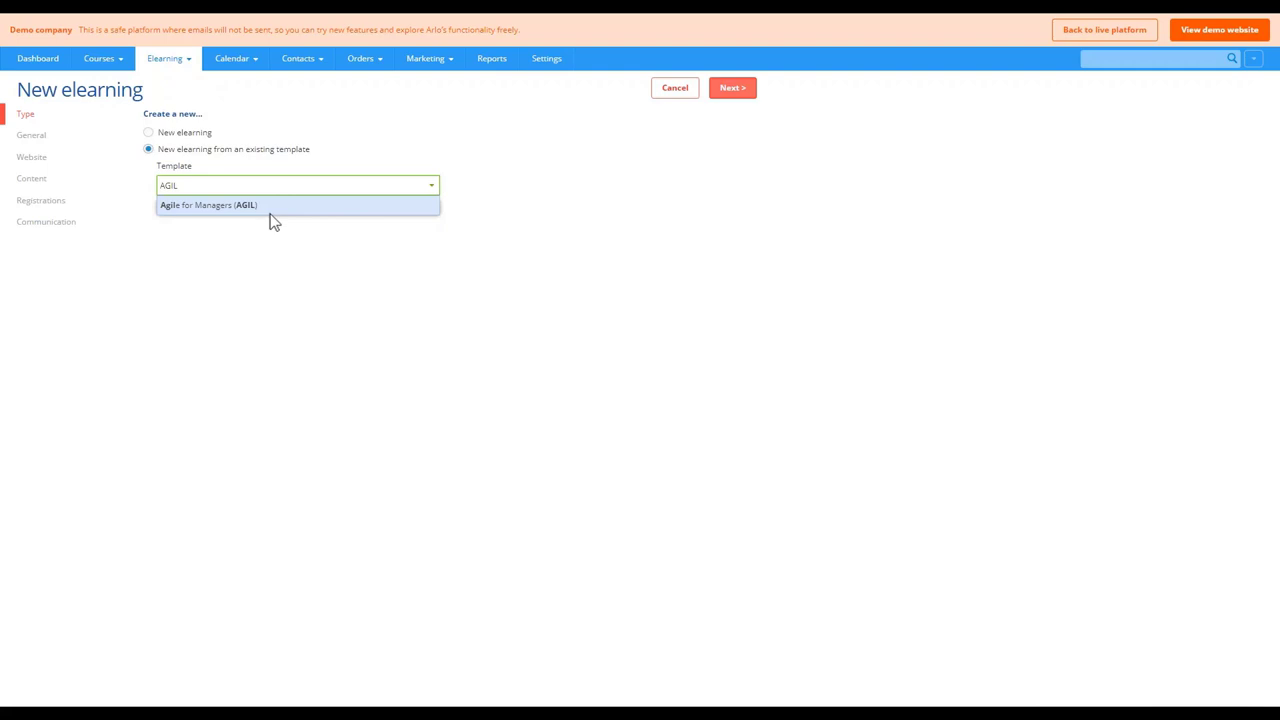
click(272, 207)
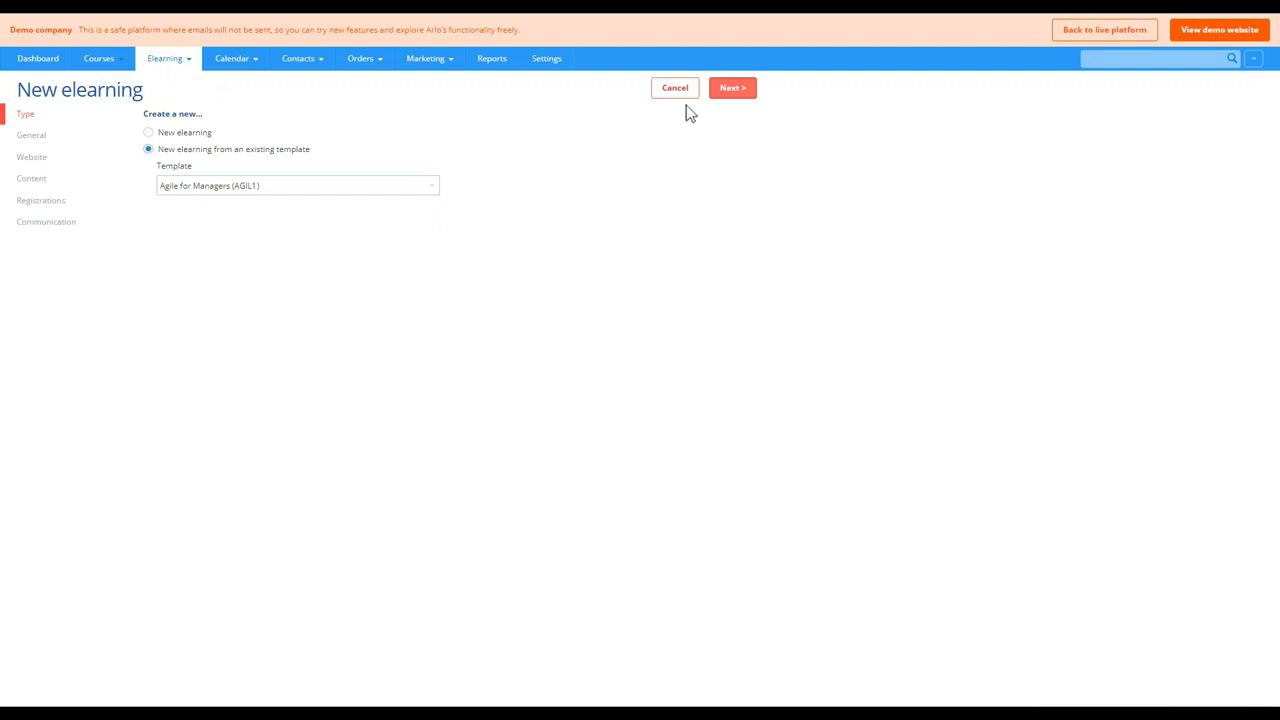
click(733, 88)
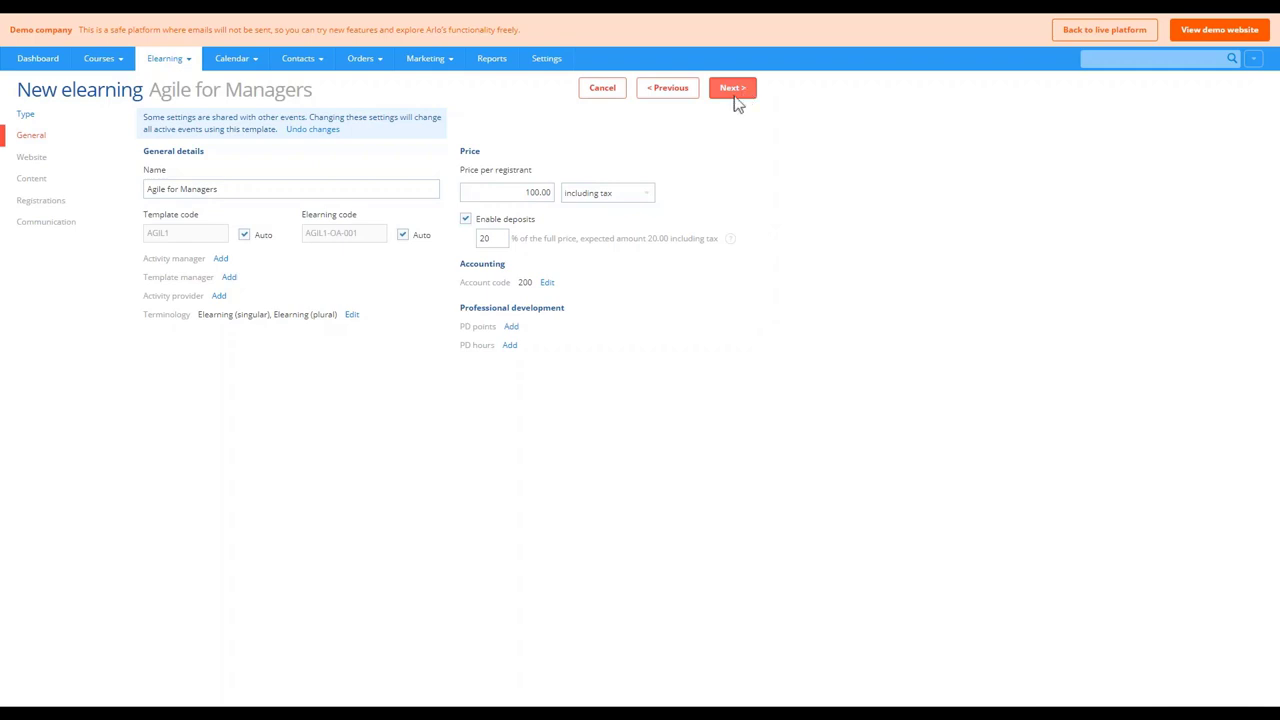
- Rename the elearning type to 'Recorded webinar' and continue to the Website step
click(352, 316)
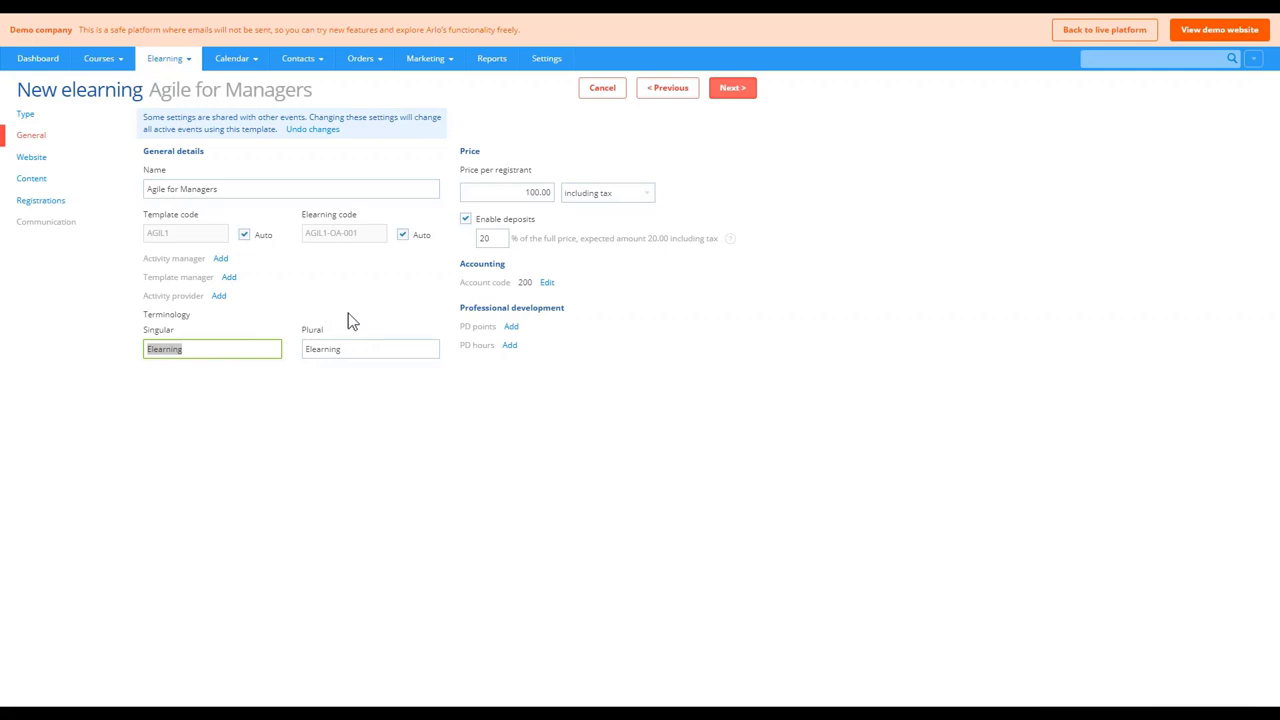
text(Recorded webinar)
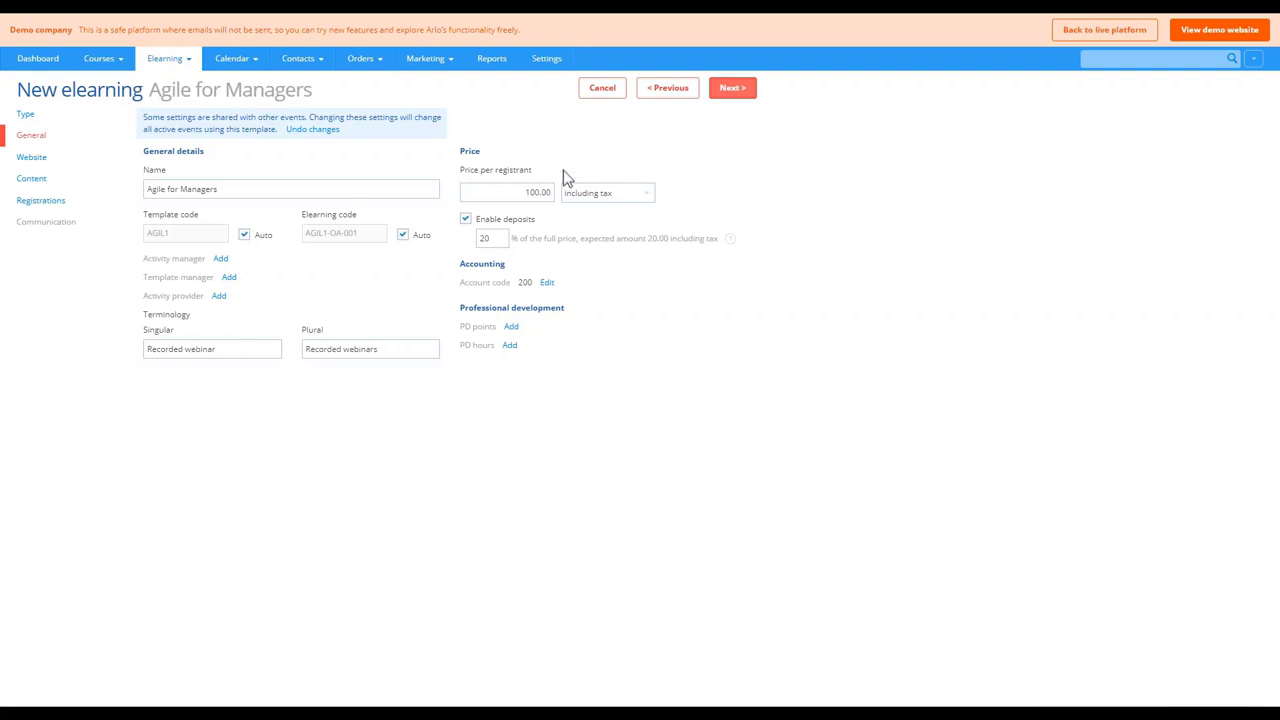
click(731, 92)
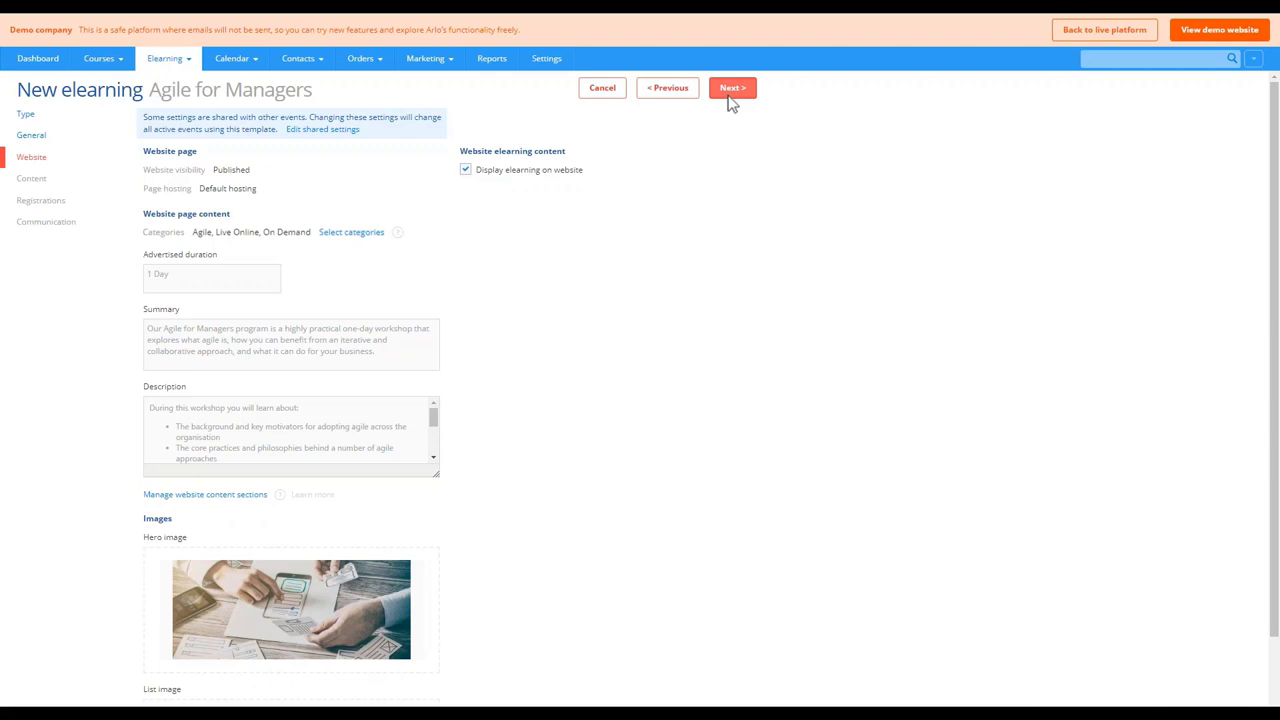
- Paste the zoomcloud recording link as the Activity URL and continue to Registrations
click(731, 90)
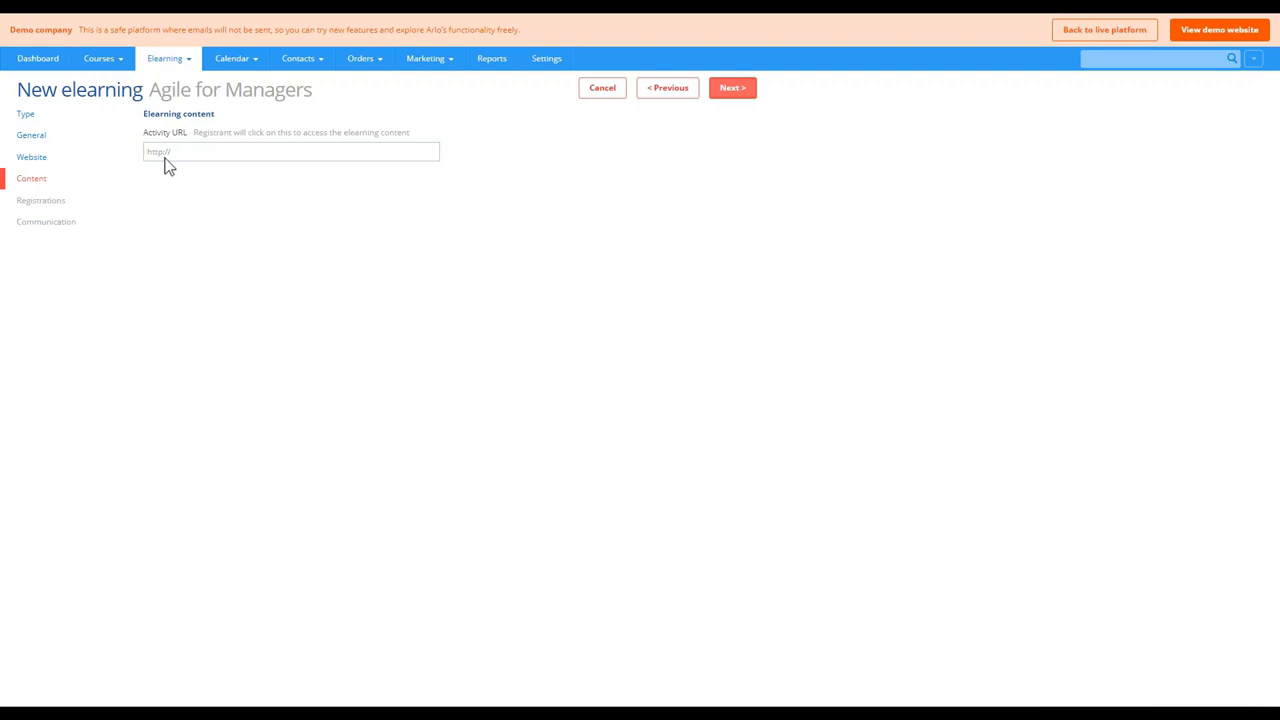
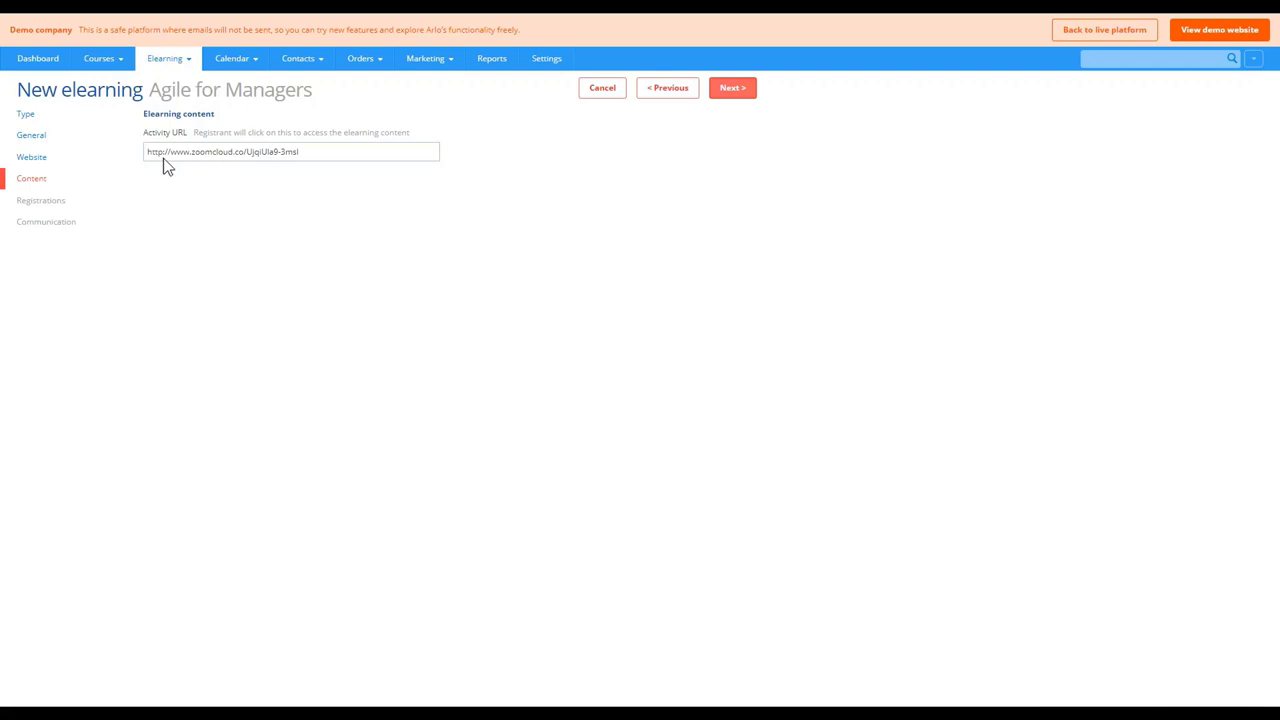
click(733, 89)
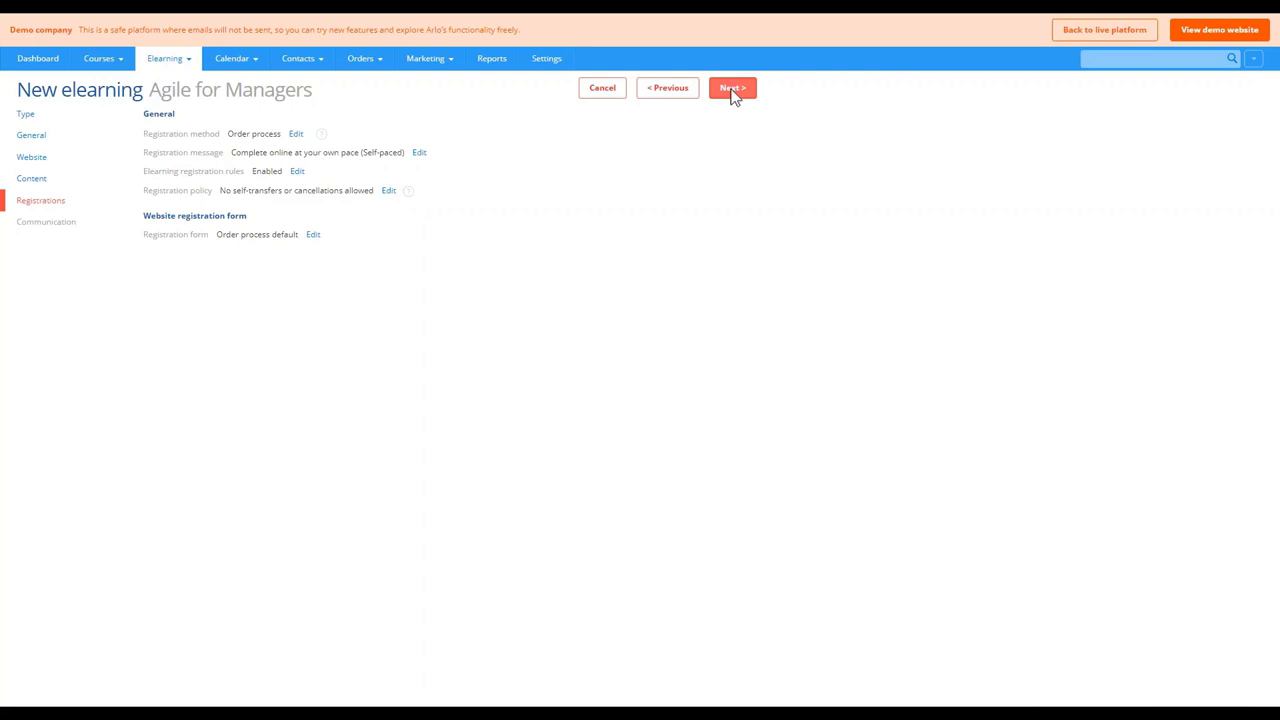
- Continue past the Registrations settings to the Communication step
click(732, 89)
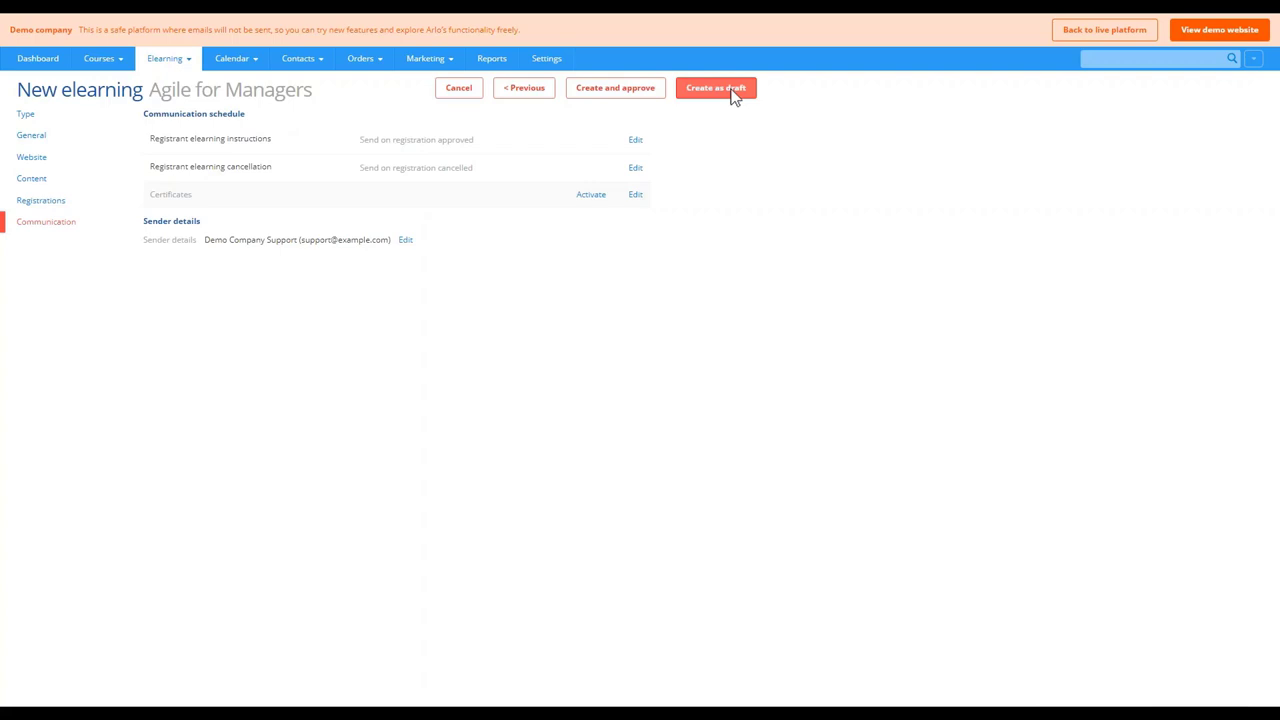
- Review the registrant elearning instructions email unchanged, then create and approve the elearning
click(635, 141)
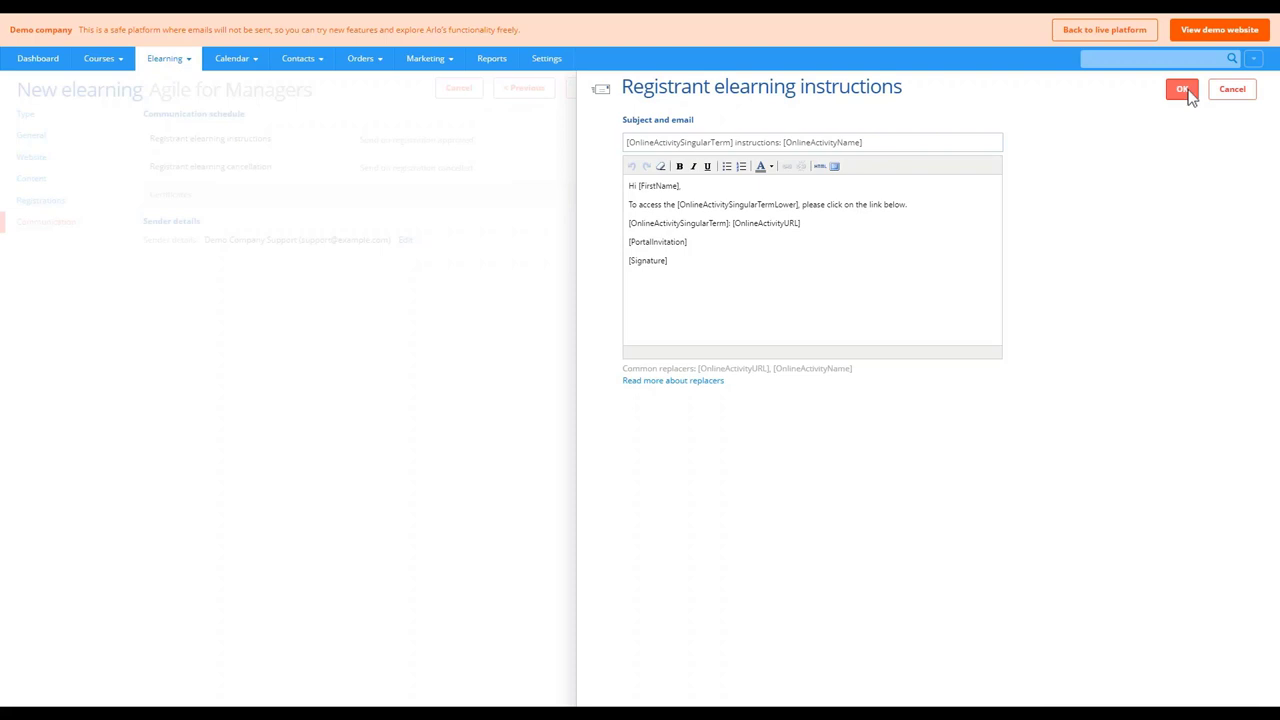
click(1189, 94)
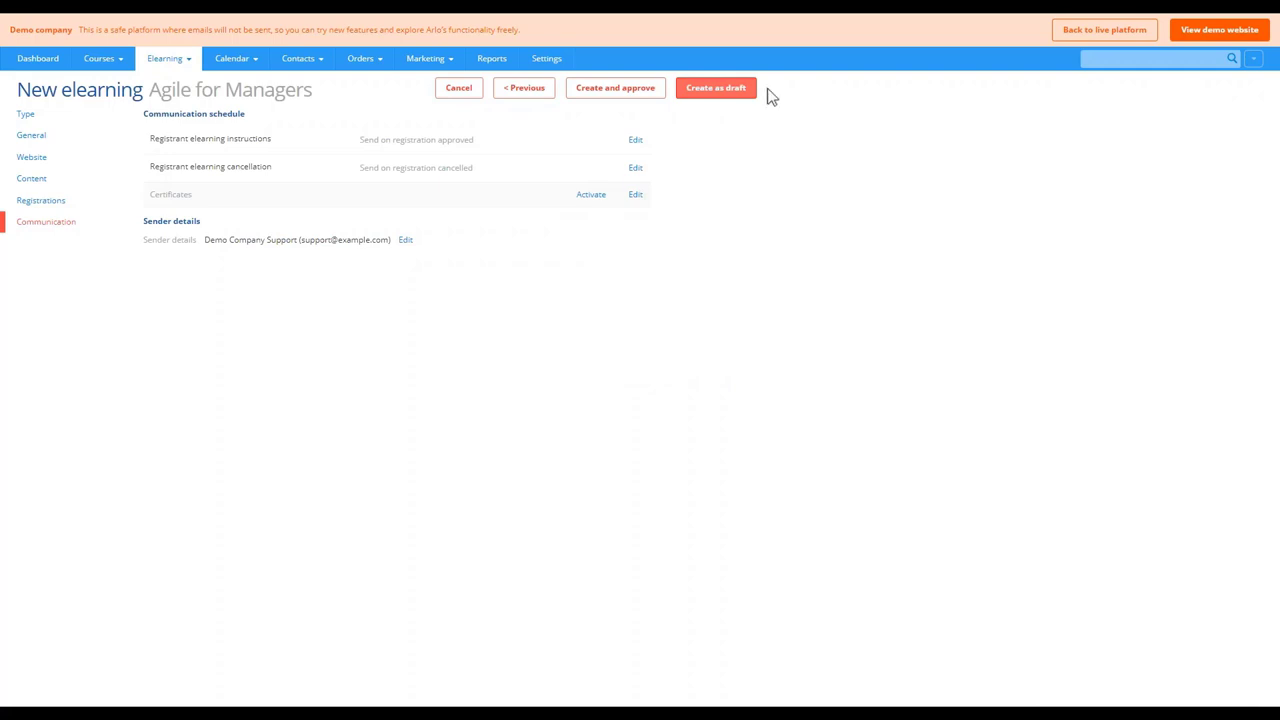
click(615, 88)
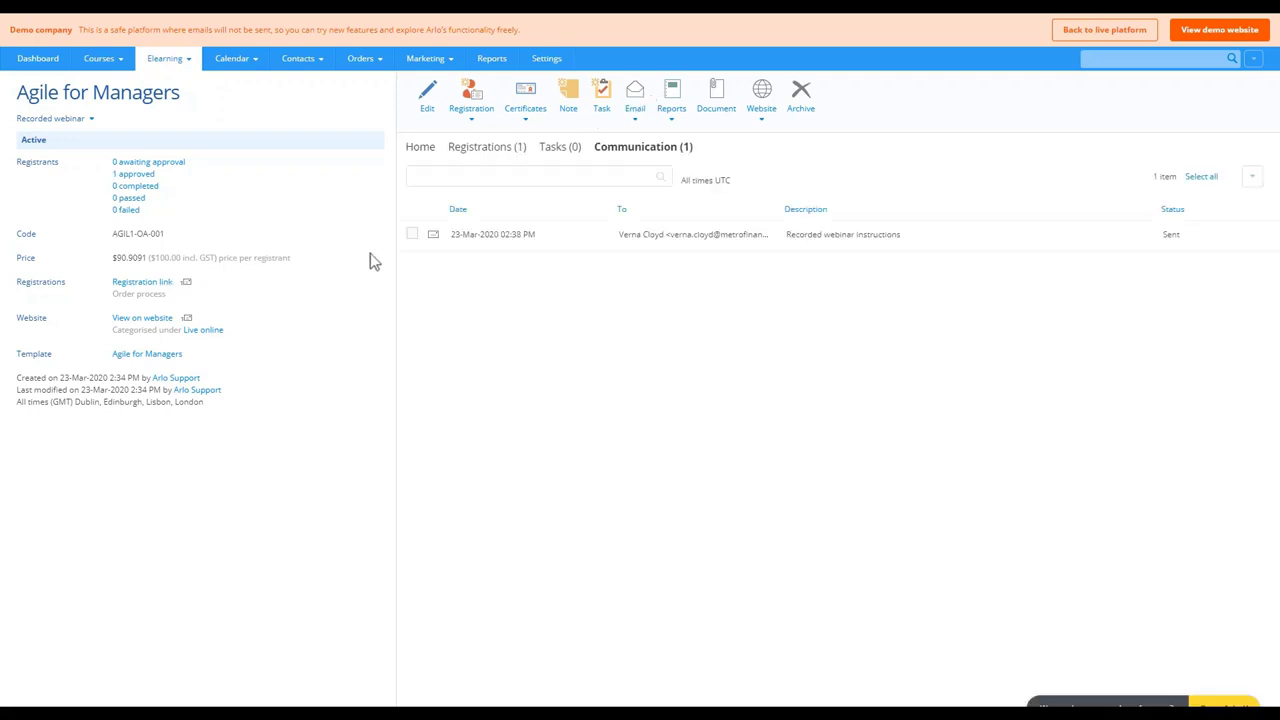
- Open the sent Recorded webinar instructions email in the email preview
click(502, 244)
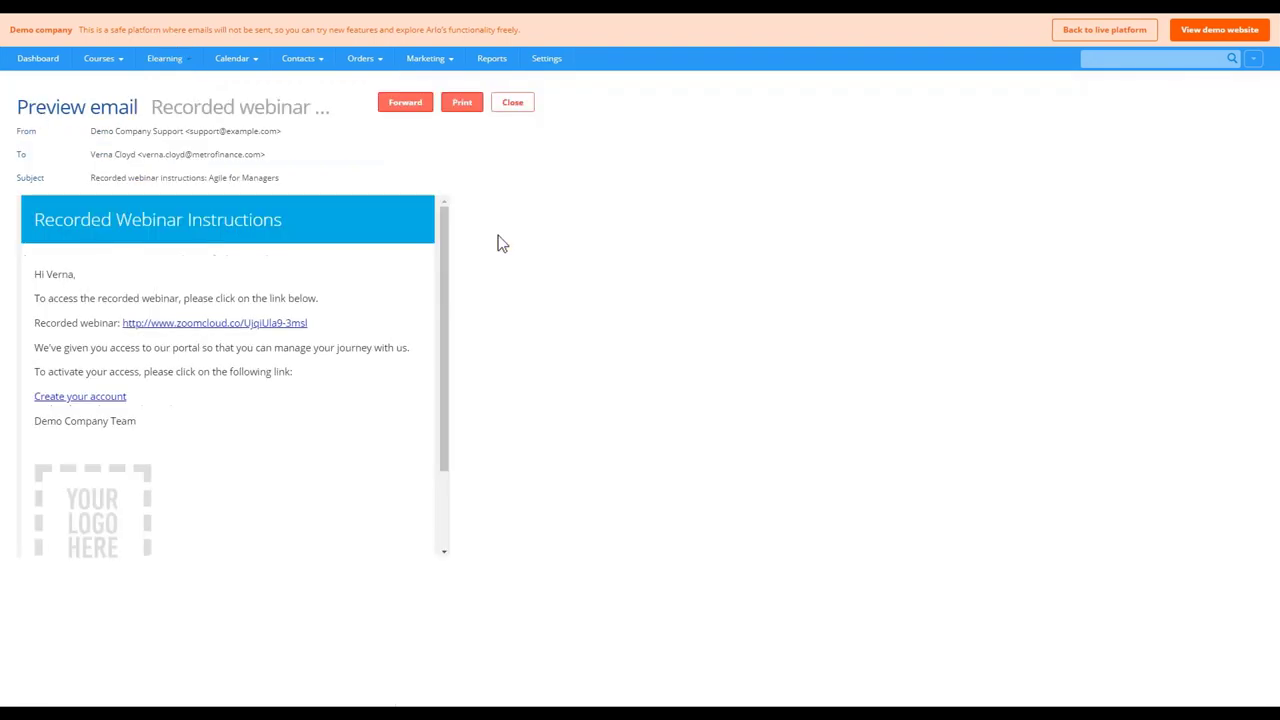
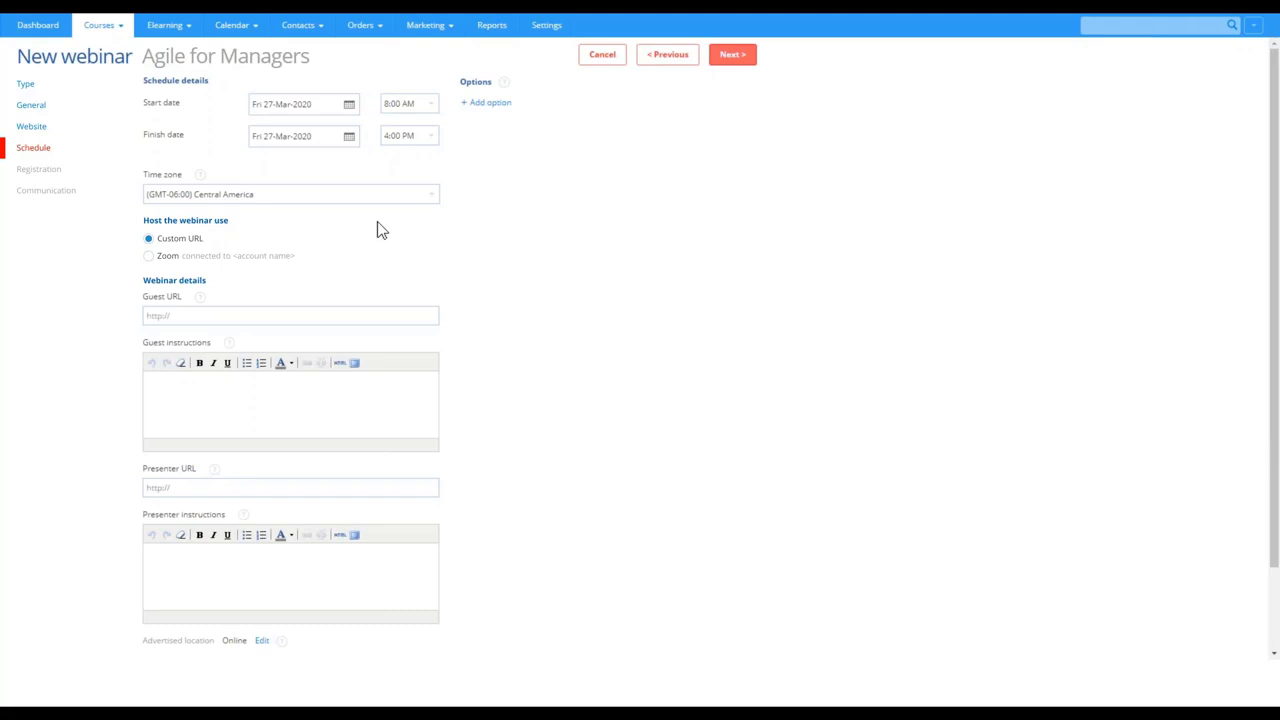
- Switch the Agile for Managers webinar to host via Zoom and assign the staff member as Zoom host user
click(149, 257)
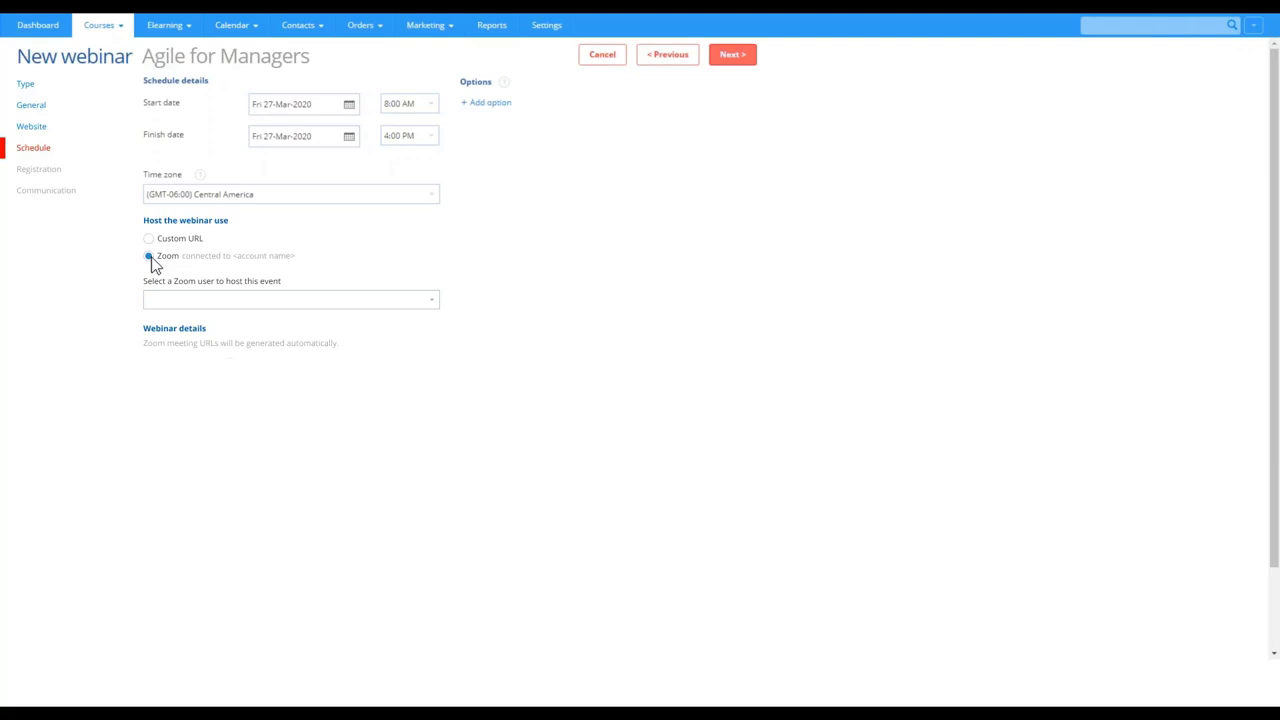
click(430, 304)
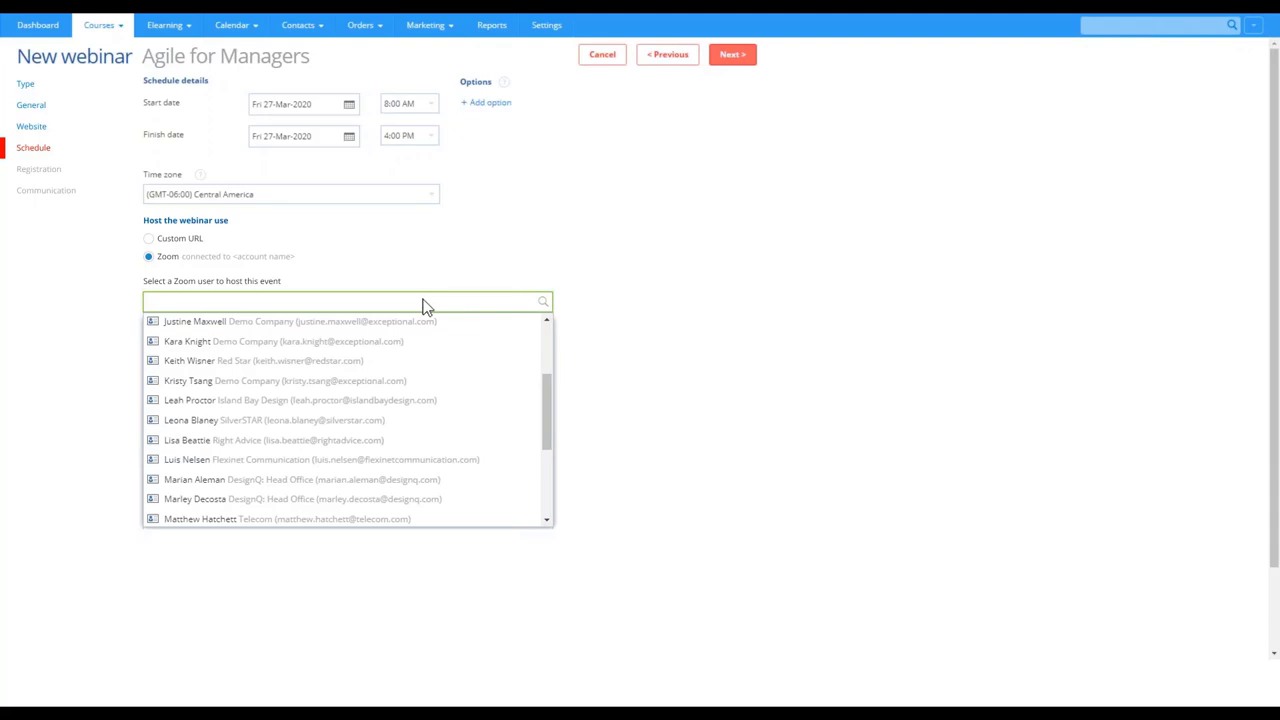
click(232, 322)
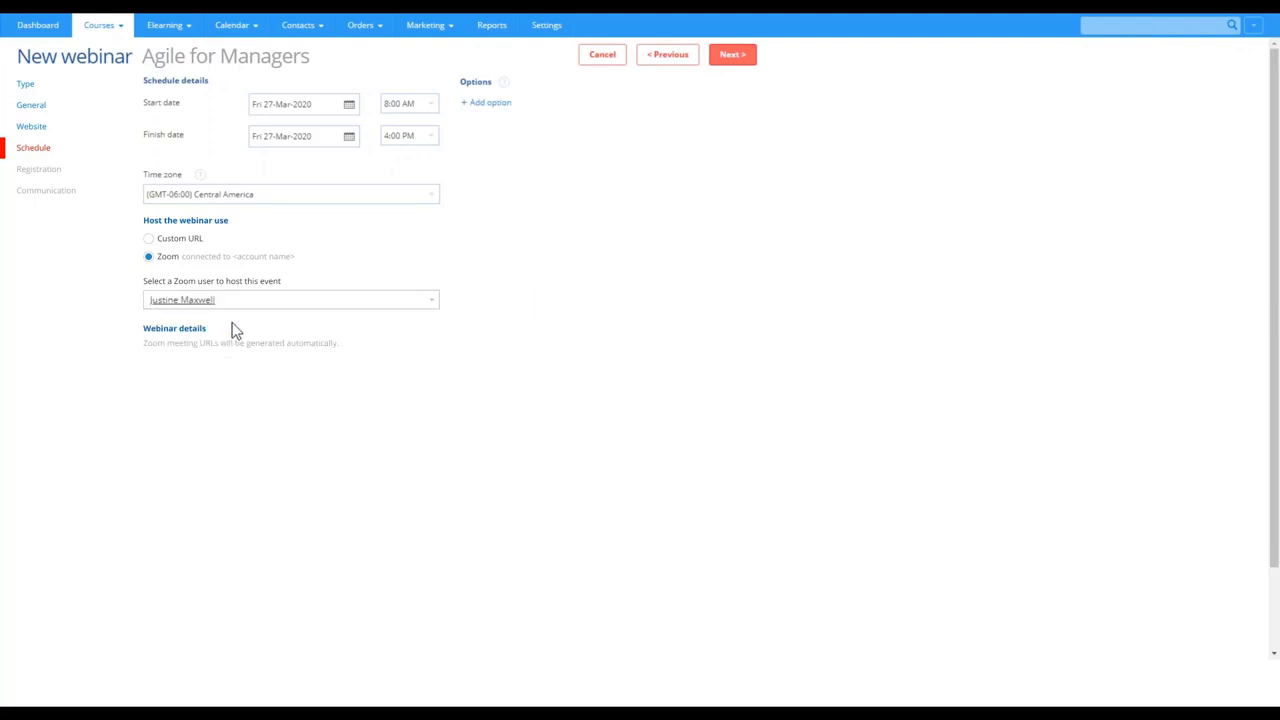